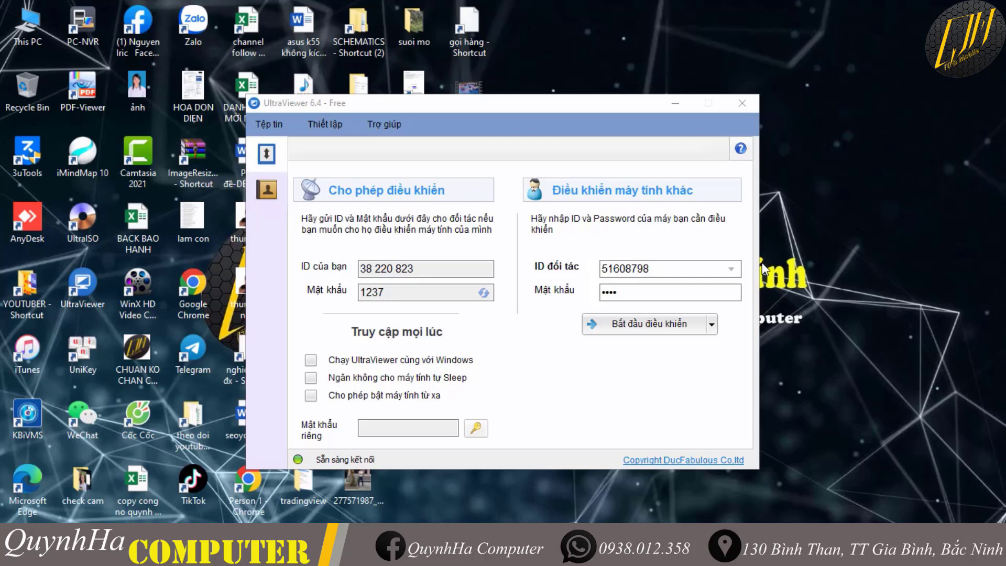
right_click(663, 27)
left_click(697, 72)
right_click(658, 1)
left_click(697, 48)
Step: Find Control Panel through Windows search and open Devices and Printers
key("super+s")
type("c")
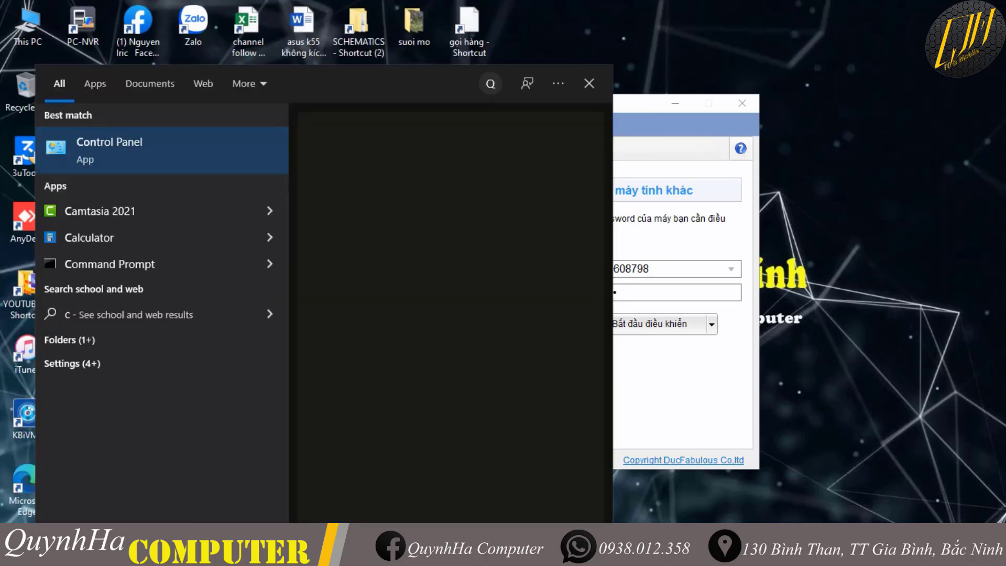
type("ontrol")
key("Escape")
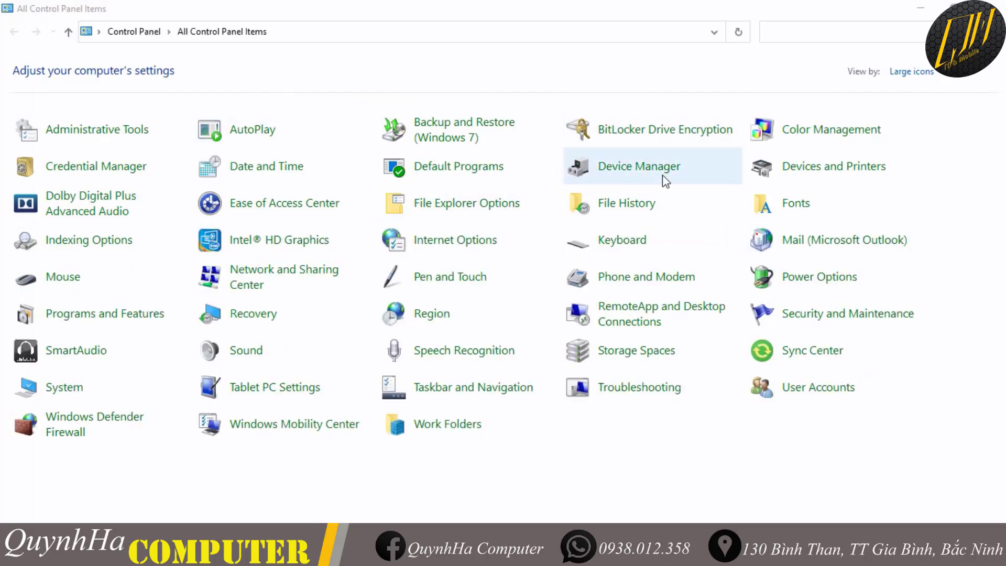
left_click(779, 173)
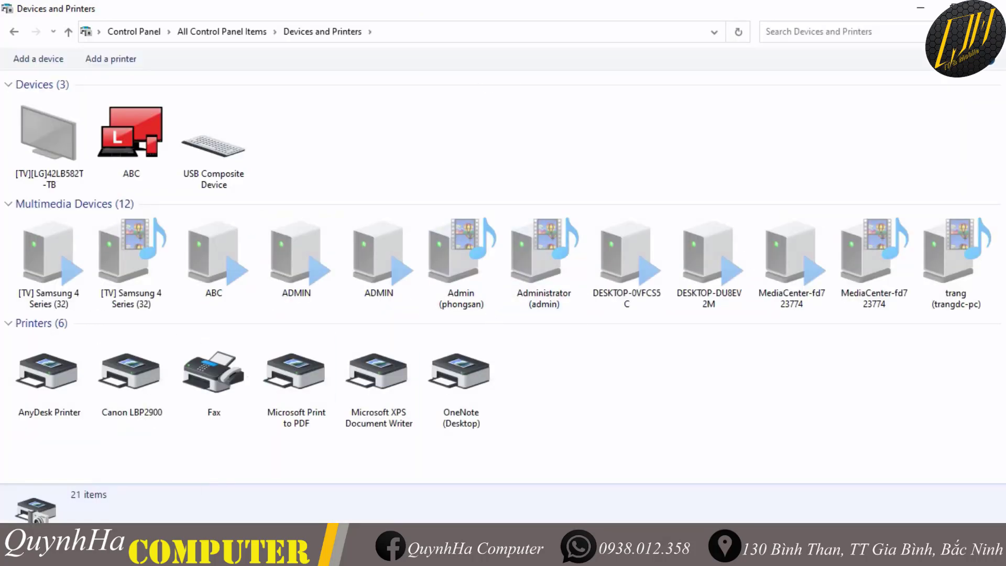
Step: Check the Canon LBP2900's available commands and the computer's current network connection, and close Devices and Printers
left_click(134, 406)
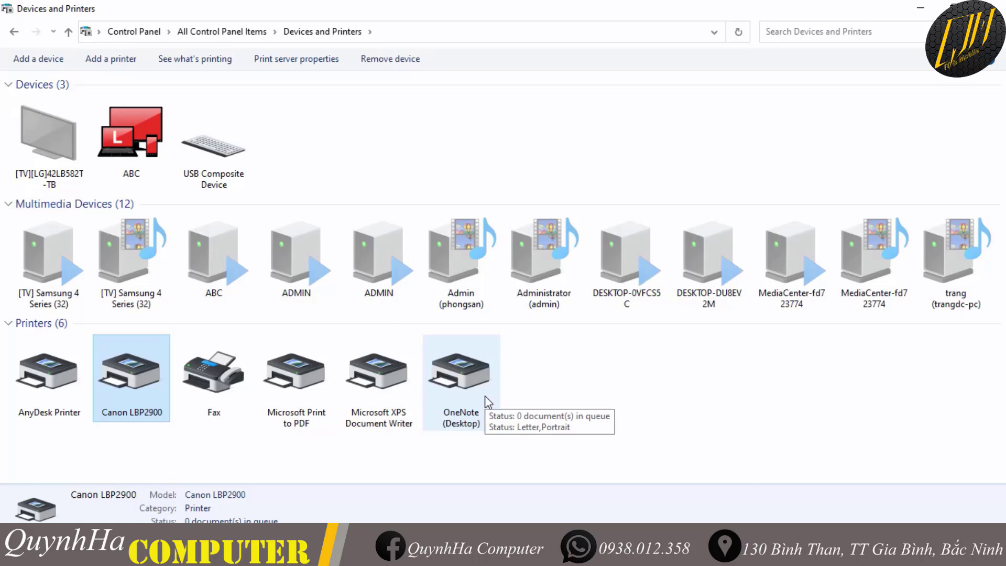
left_click(925, 556)
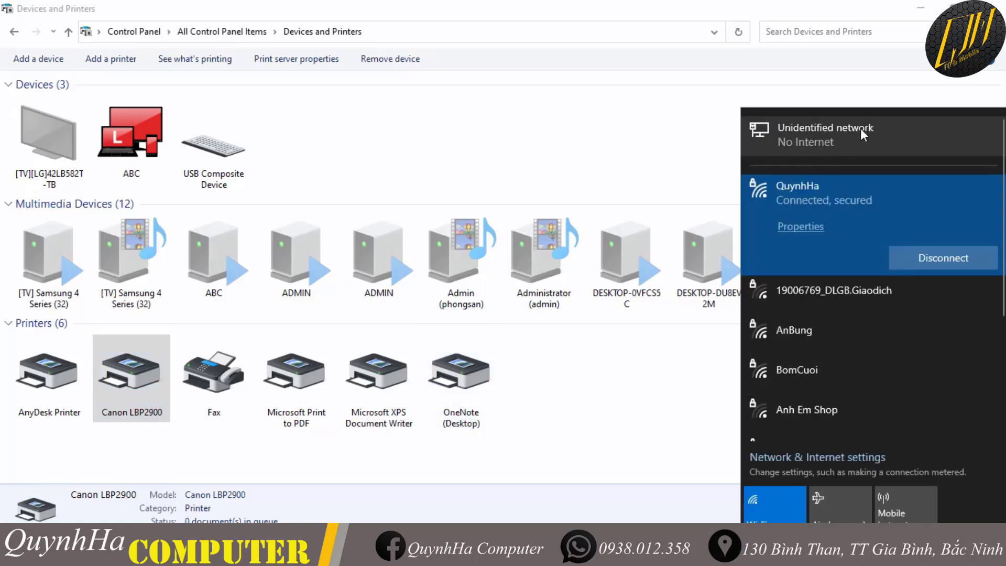
left_click(593, 429)
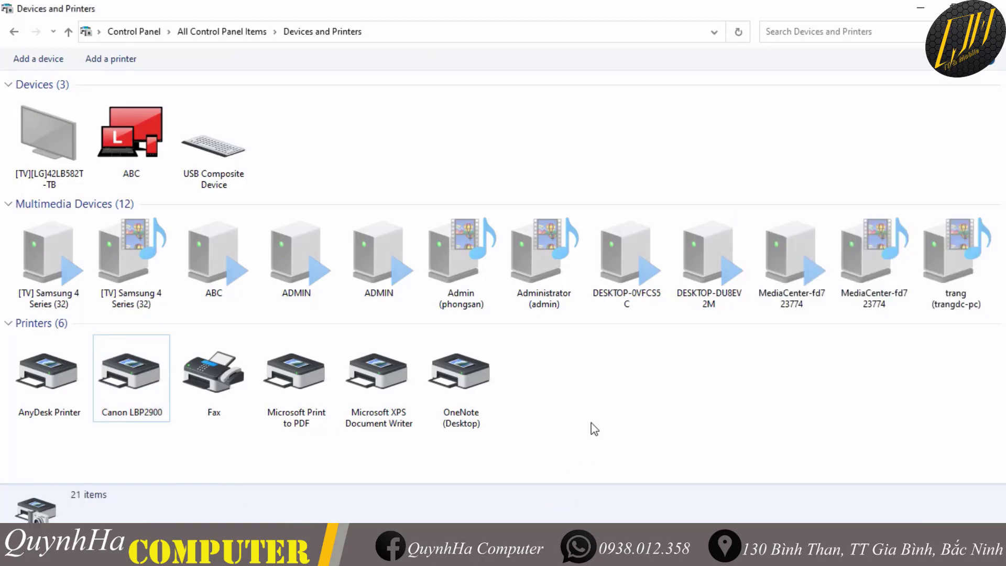
left_click(140, 385)
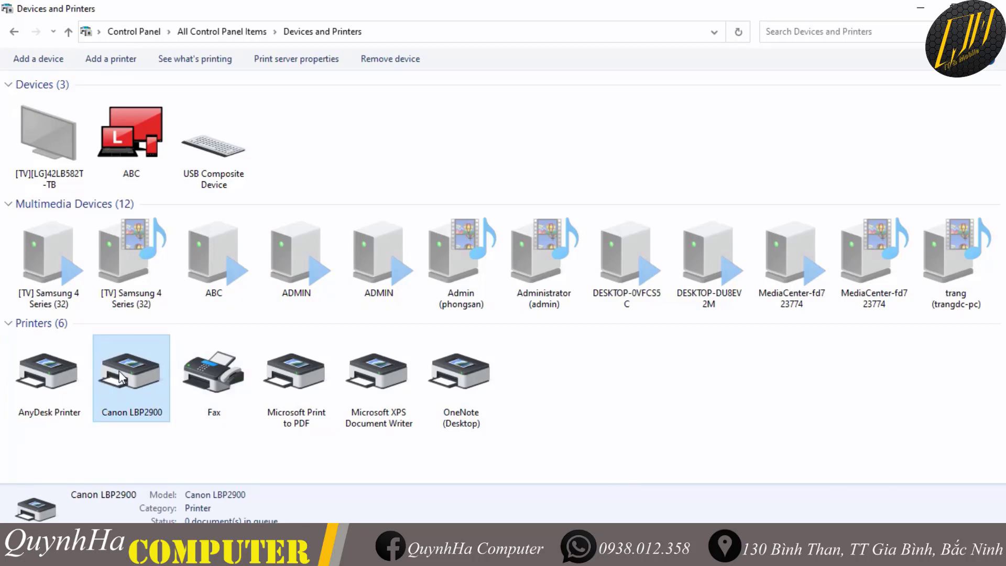
right_click(138, 379)
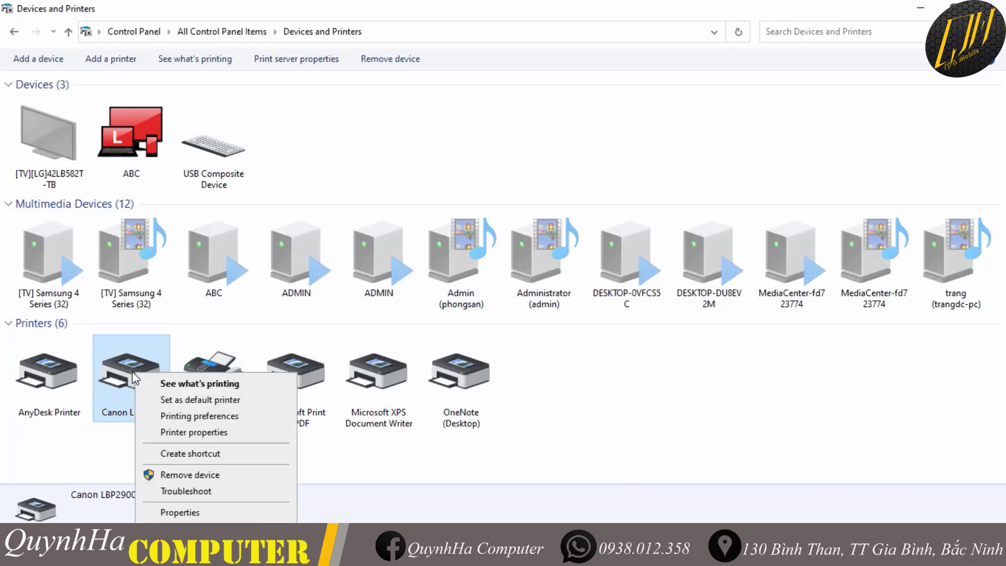
left_click(1000, 5)
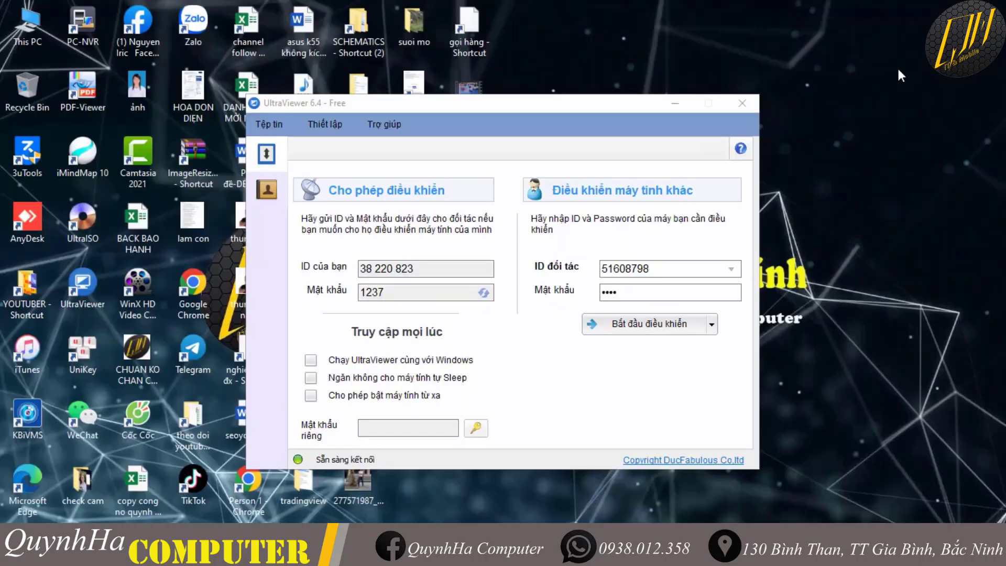
Step: Search Windows for Control Panel and reopen its Devices and Printers page
key("super+s")
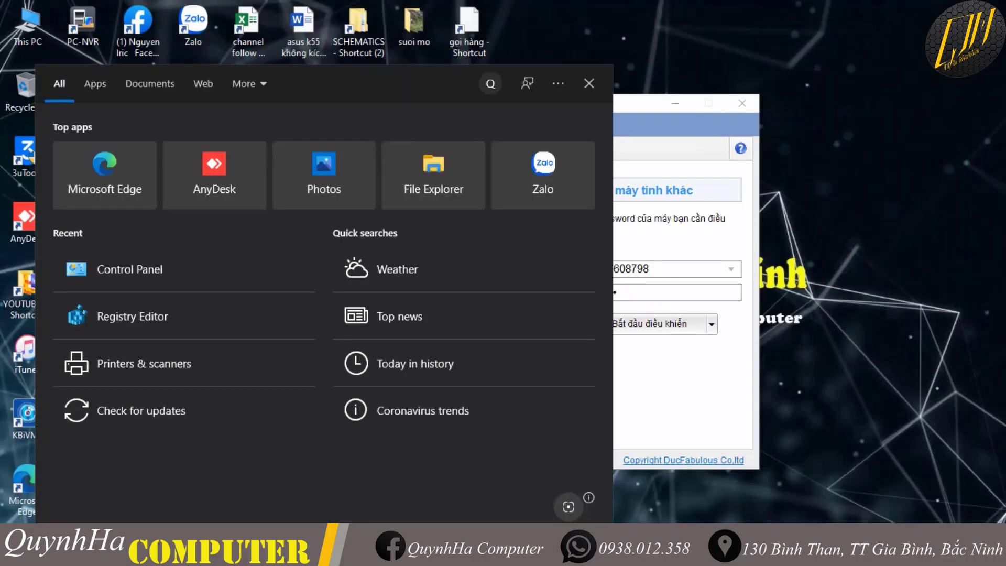
type("con")
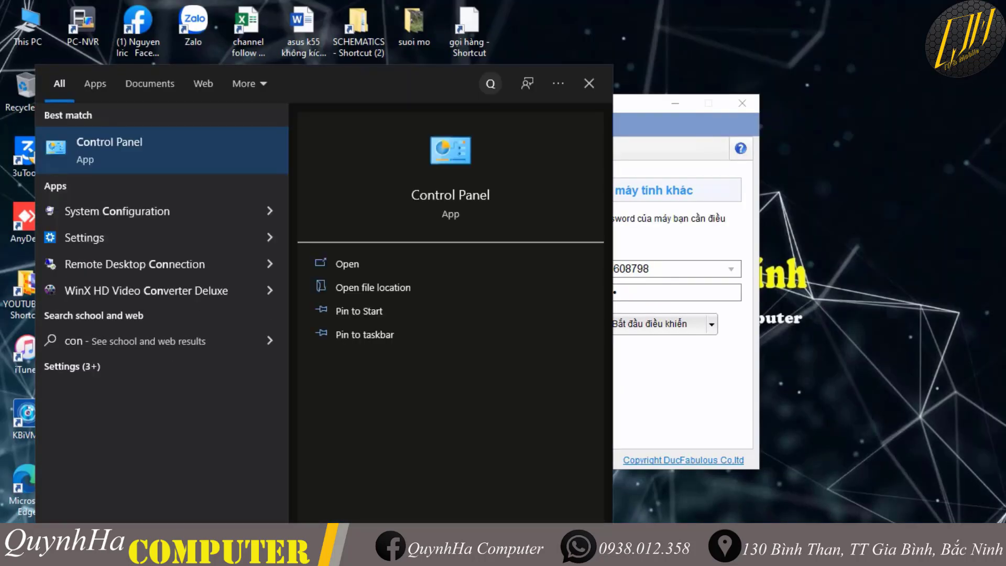
key("Return")
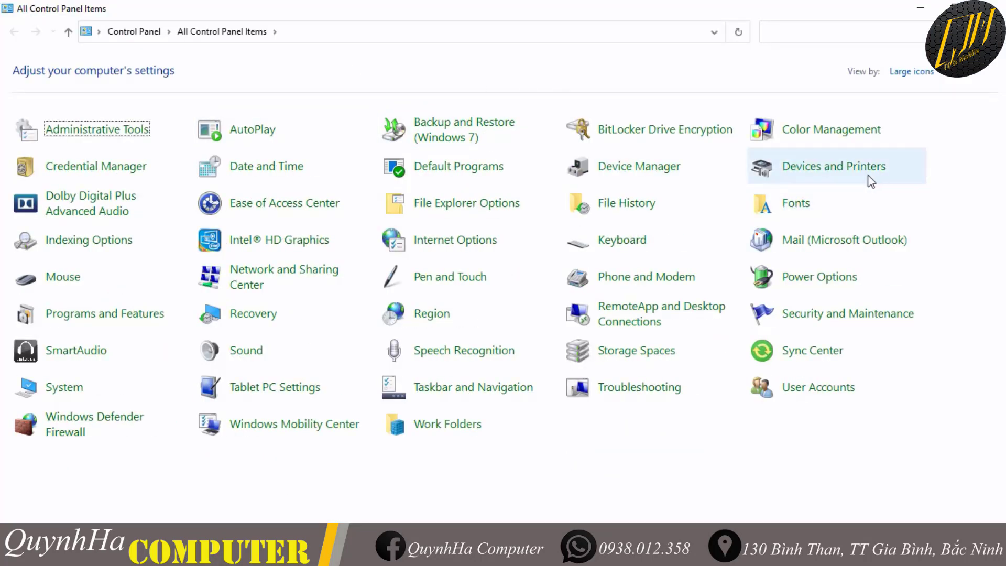
left_click(840, 173)
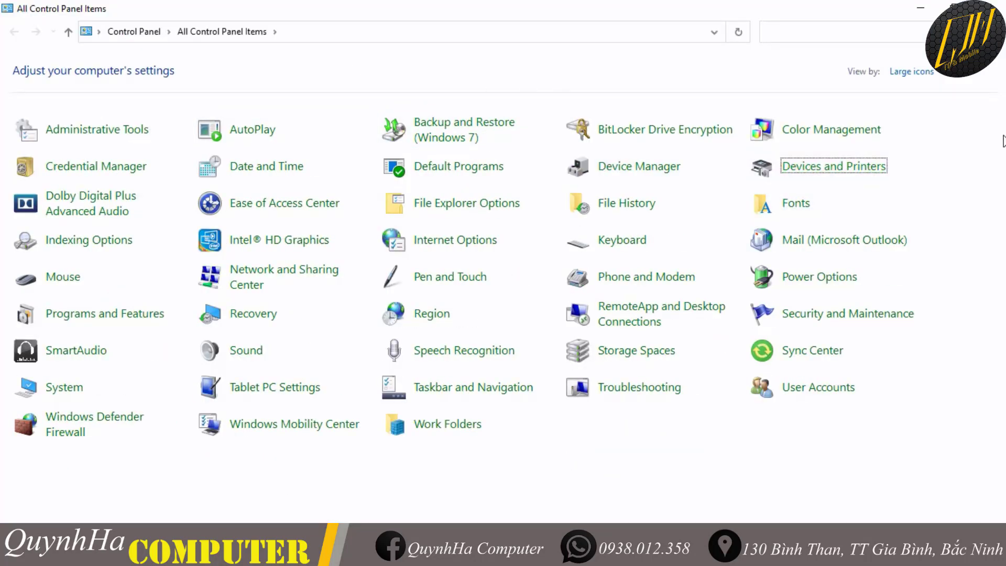
Step: Enable sharing in the Canon LBP2900's printer properties, keeping Canon LBP2900 as the share name
left_click(131, 372)
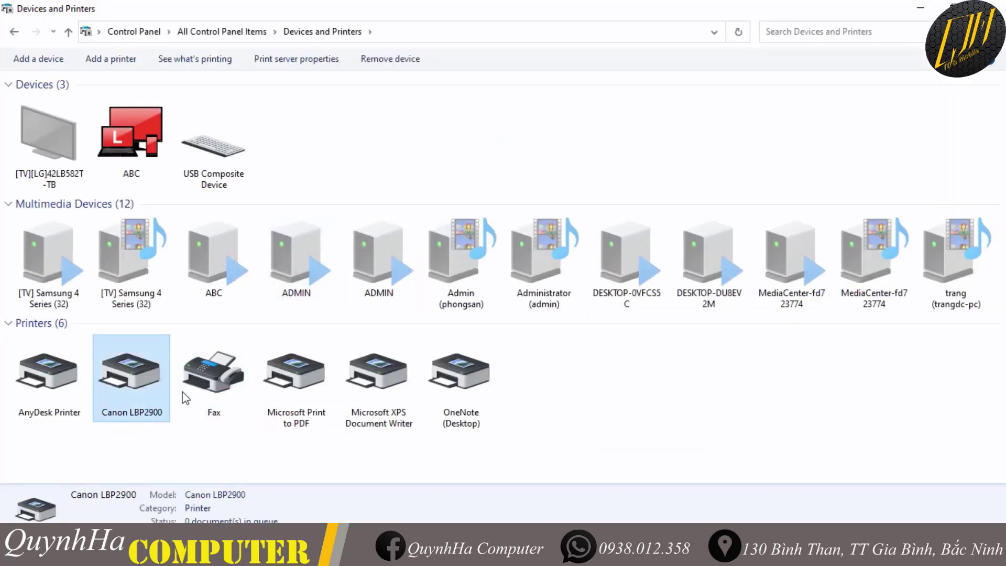
right_click(129, 374)
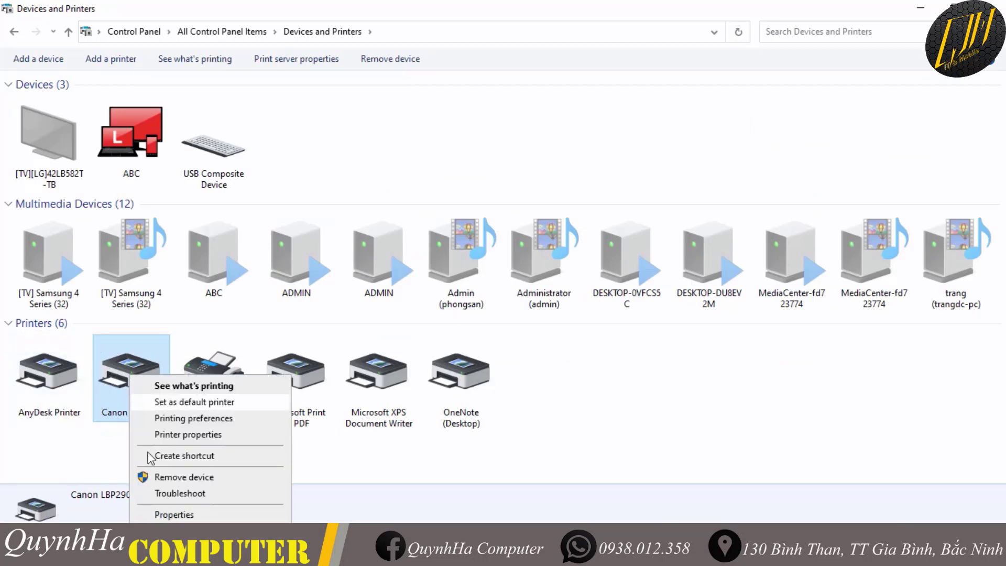
left_click(220, 434)
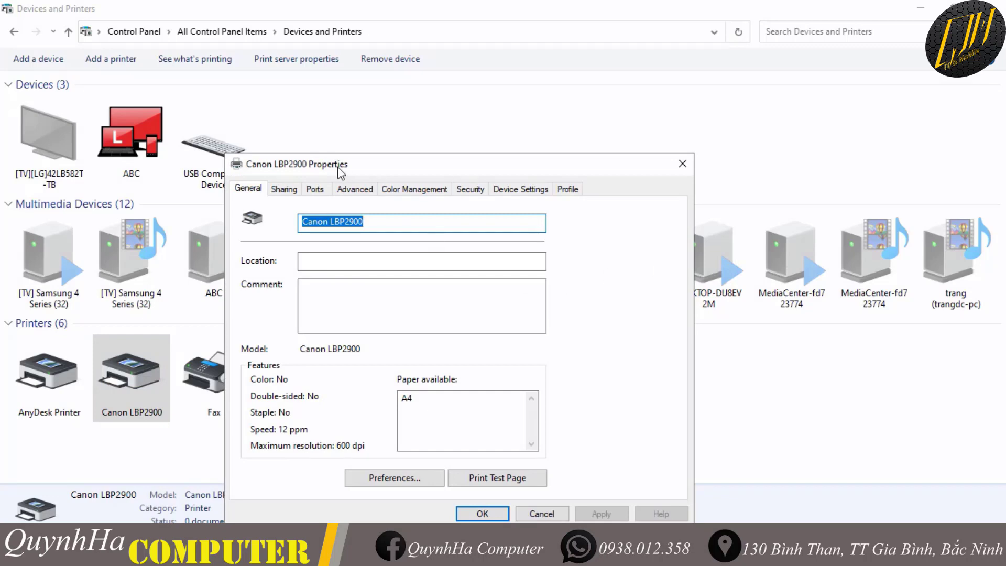
left_click(284, 189)
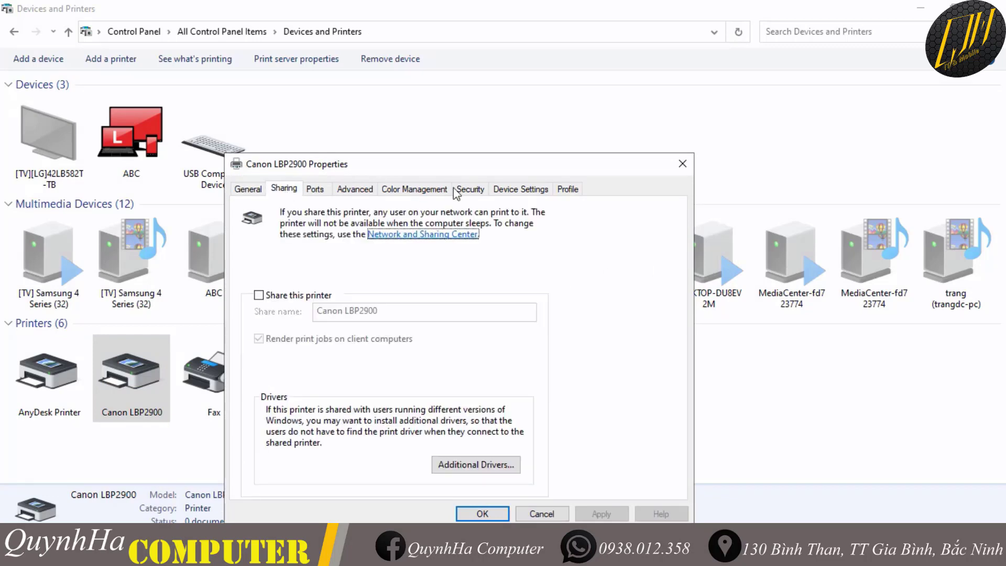
left_click(283, 299)
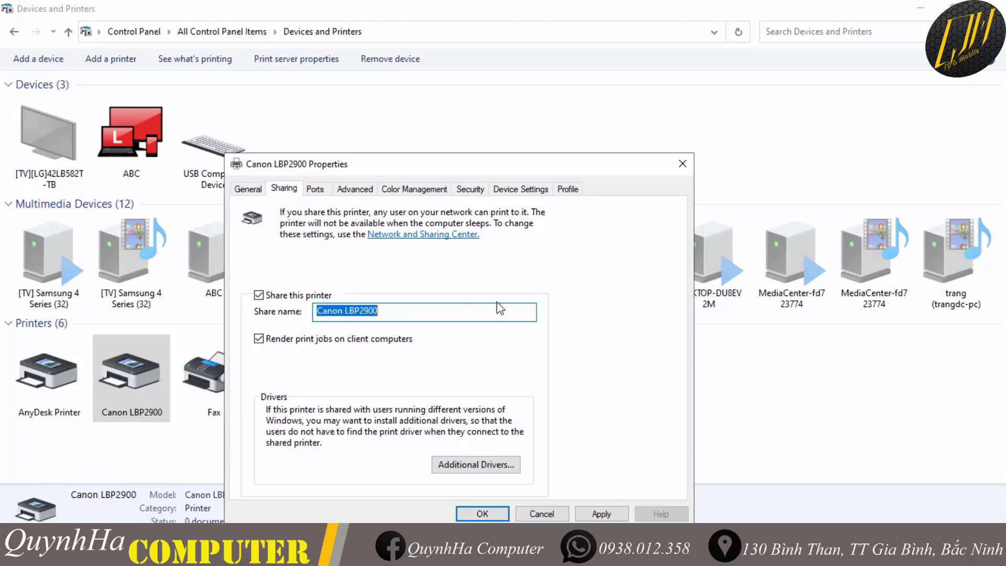
left_click(397, 316)
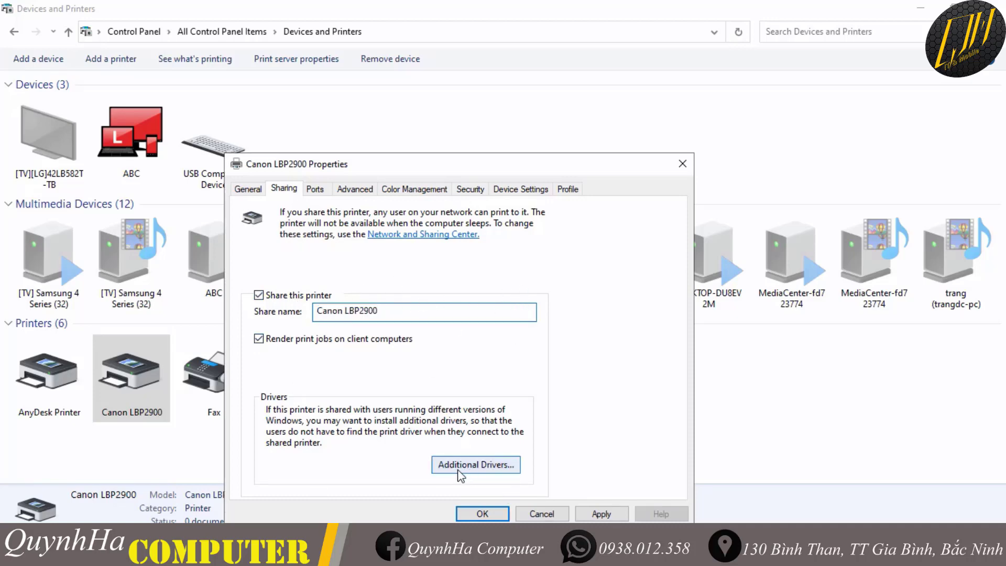
Step: Try to add the x86 additional driver for the shared printer, browsing for its driver file
left_click(495, 467)
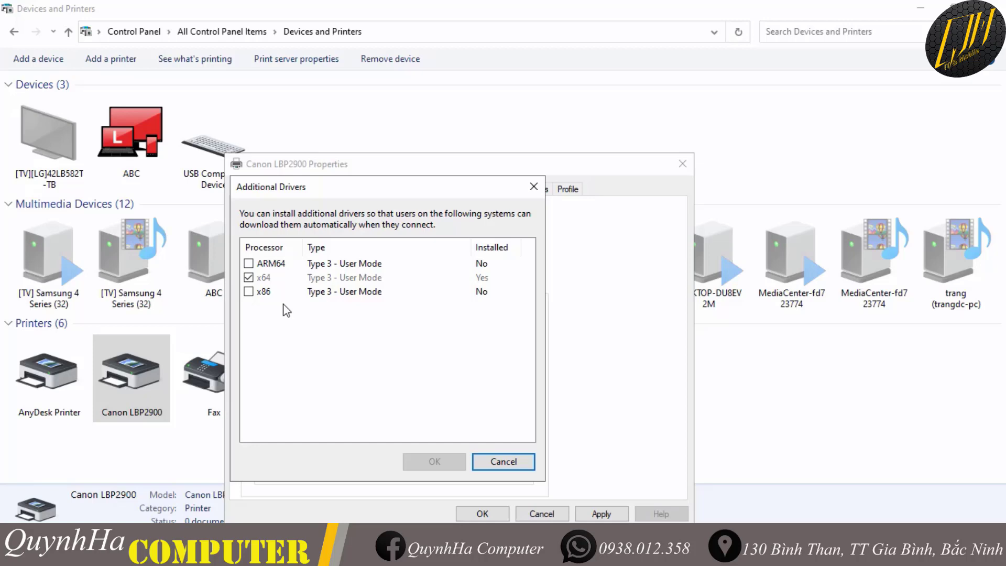
left_click(257, 294)
left_click(248, 292)
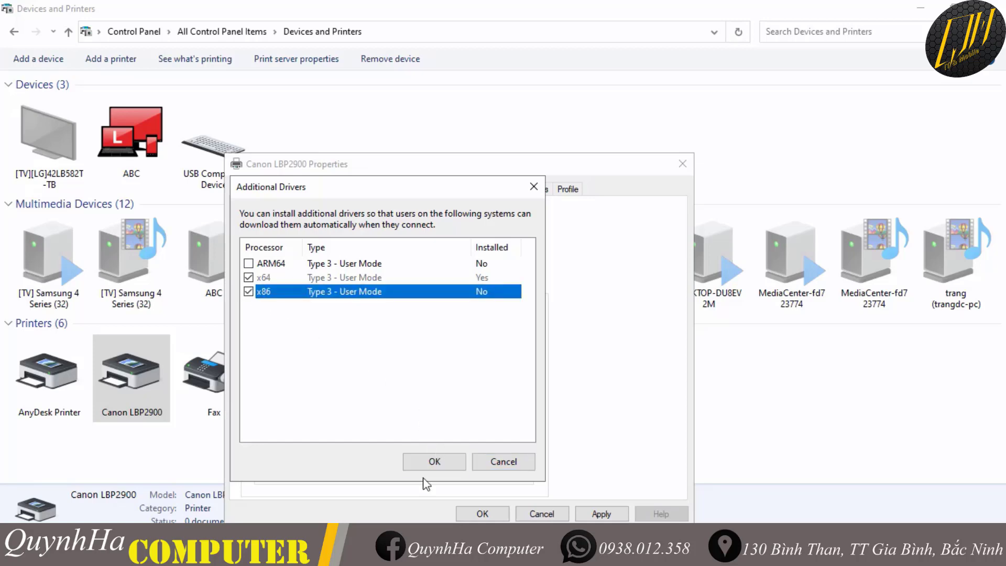
left_click(441, 462)
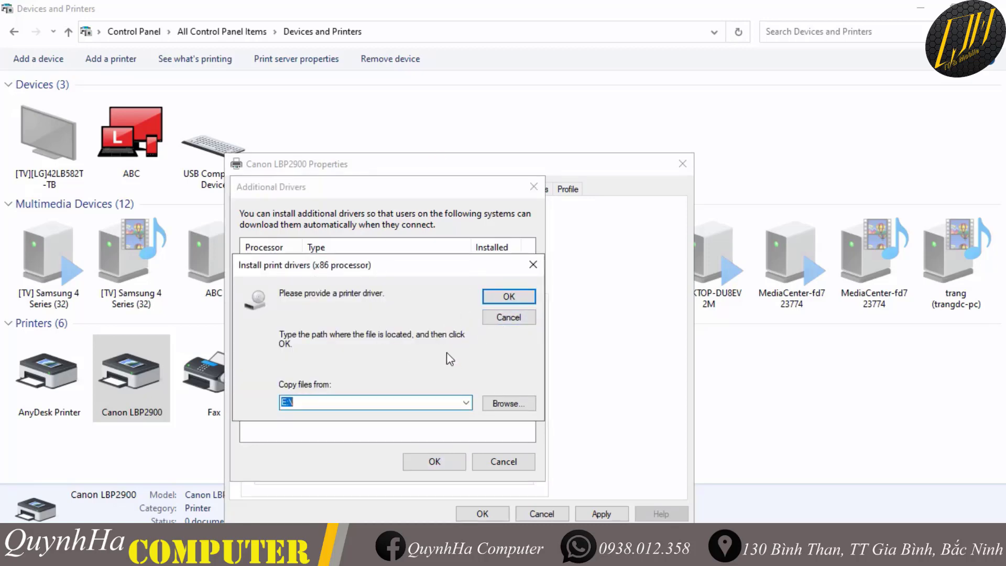
left_click(525, 406)
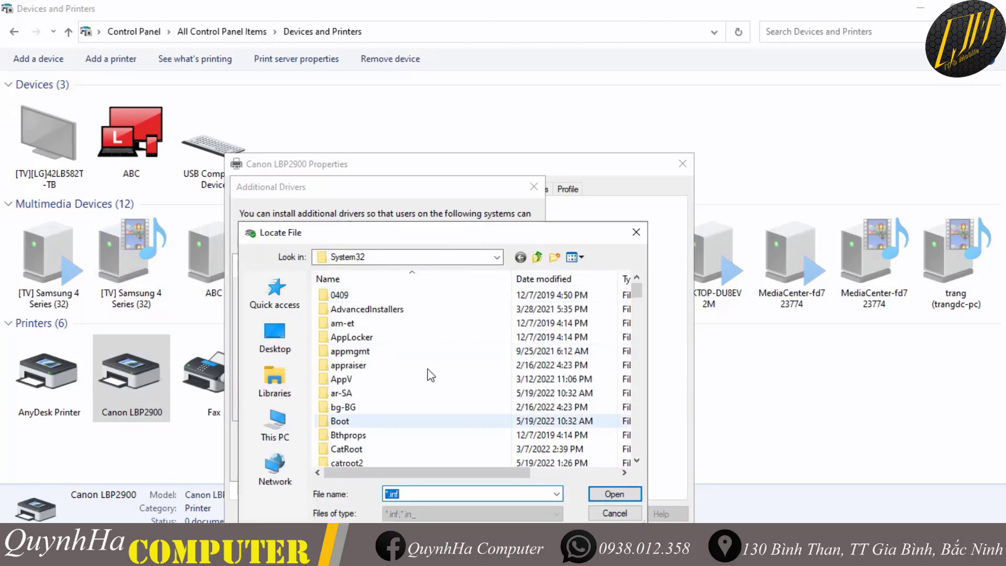
left_click(615, 513)
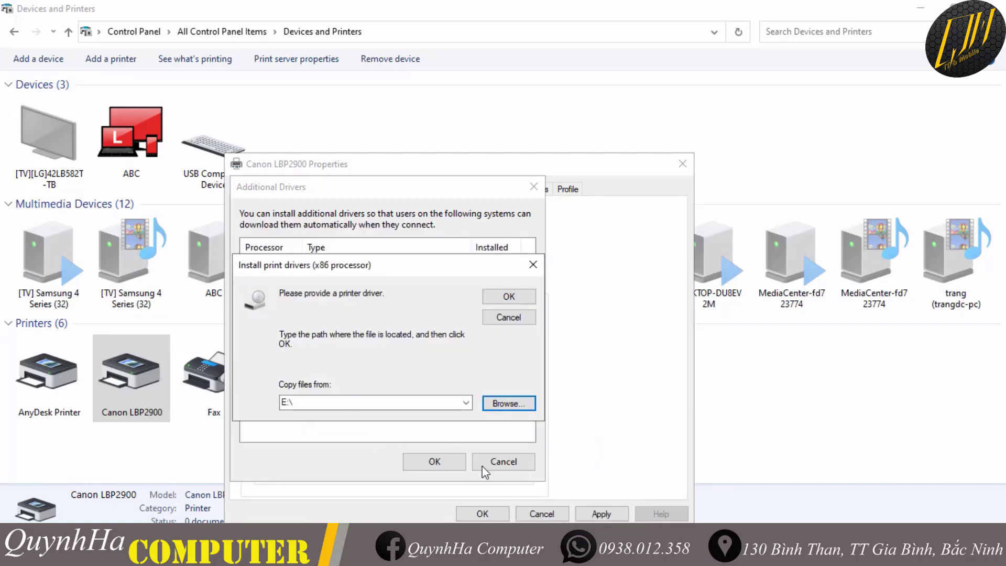
left_click(508, 317)
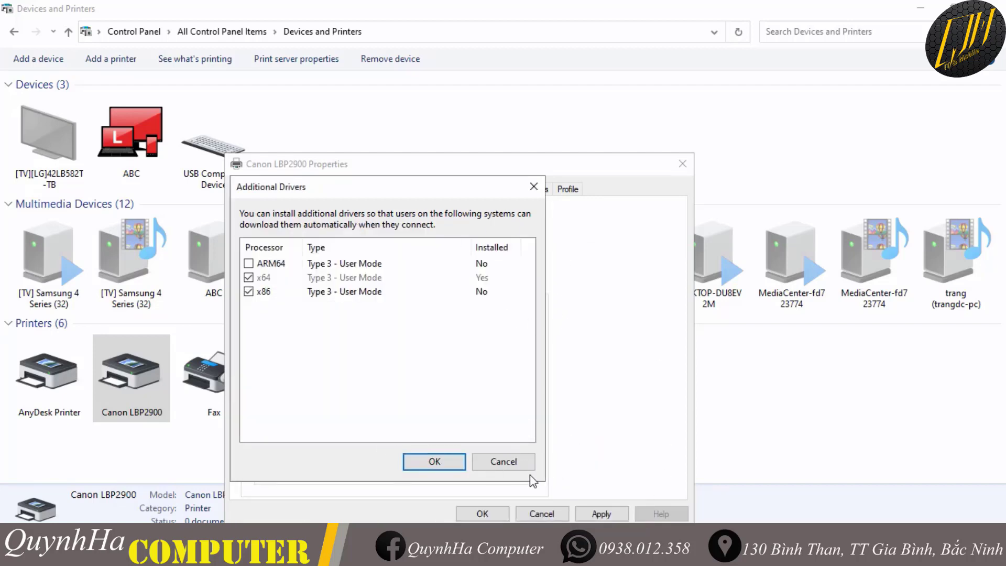
left_click(511, 464)
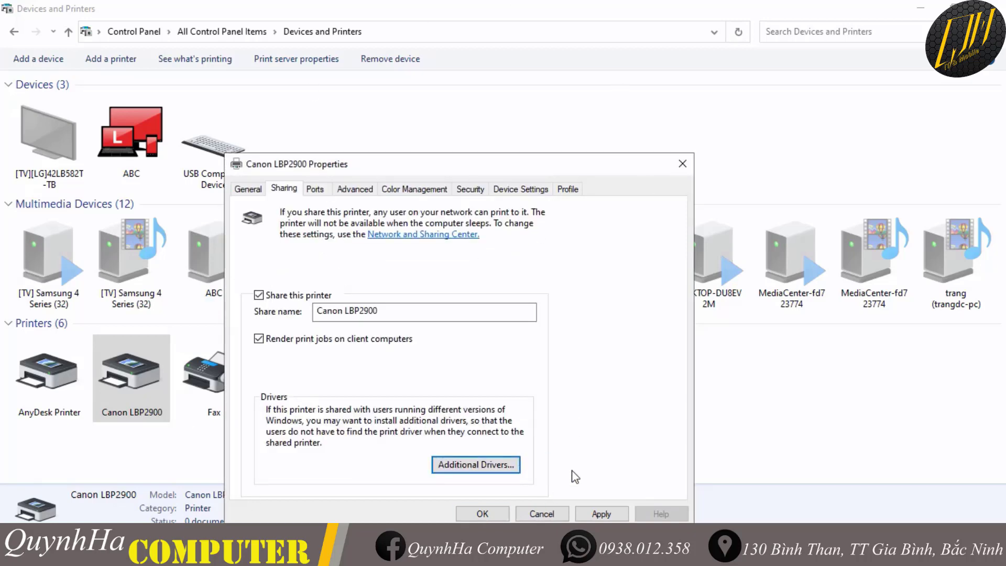
Step: Apply the Canon LBP2900's sharing settings and close its properties
left_click(601, 513)
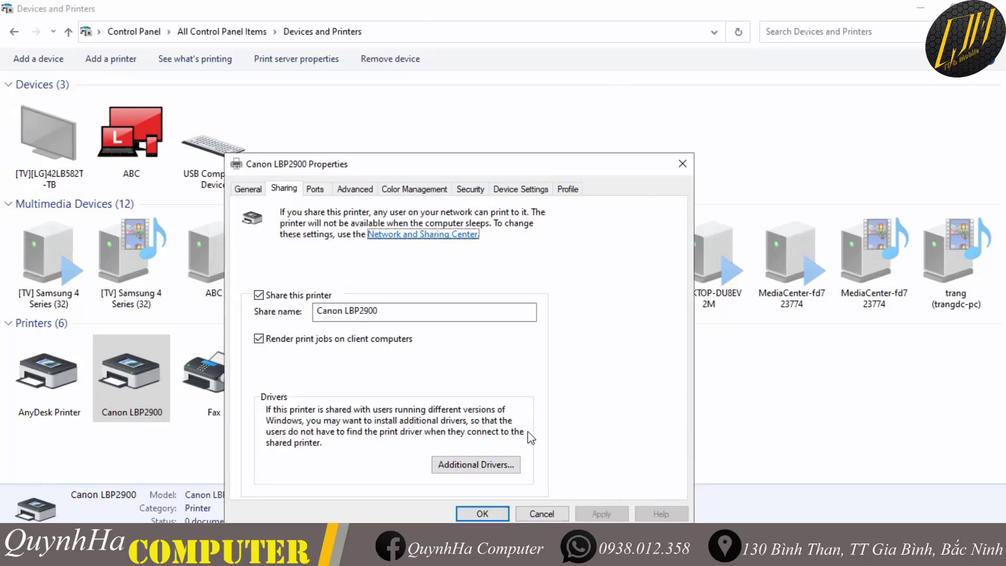
left_click(482, 513)
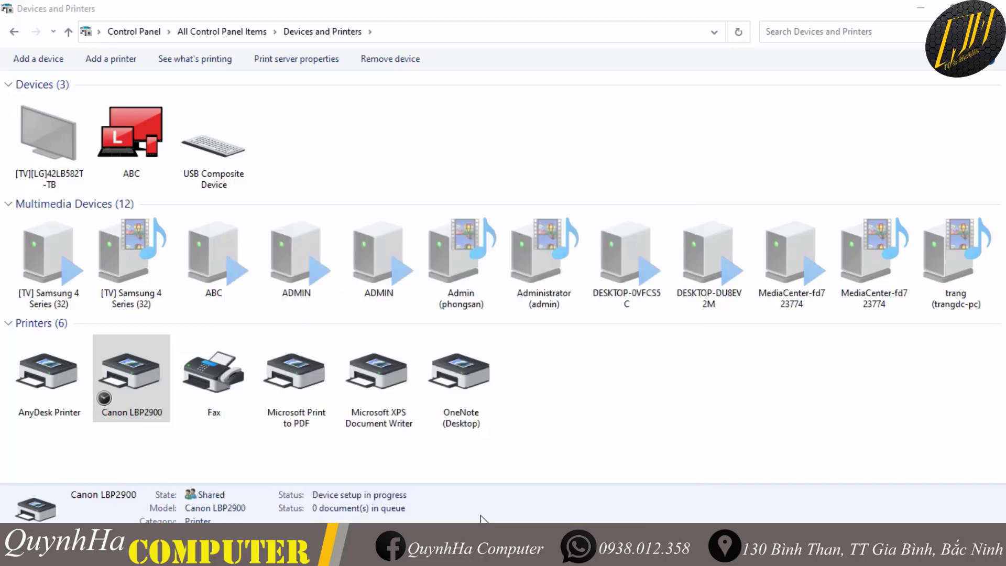
left_click(718, 388)
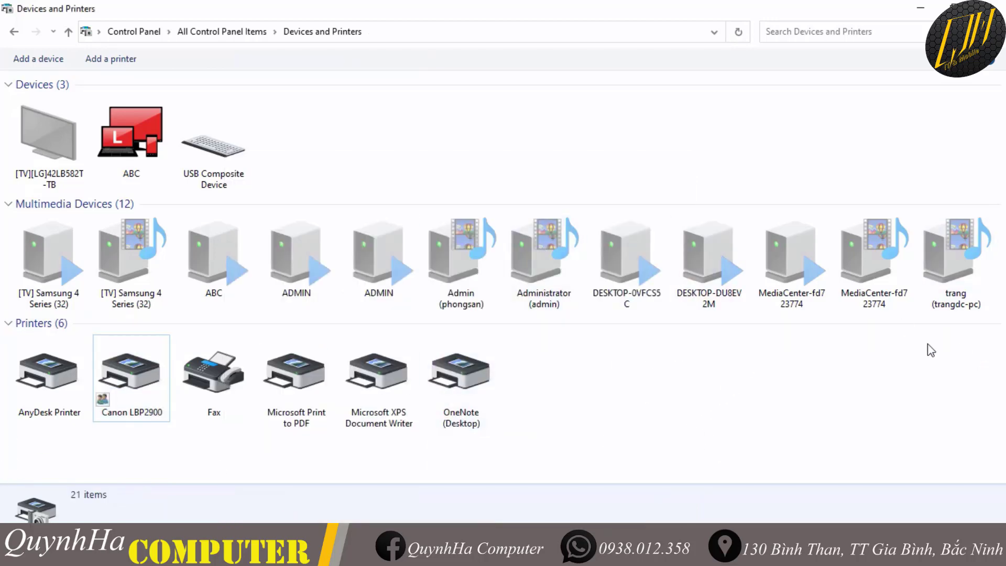
Step: Open the advanced sharing options from the Ethernet page of the Network & Internet settings
left_click(928, 554)
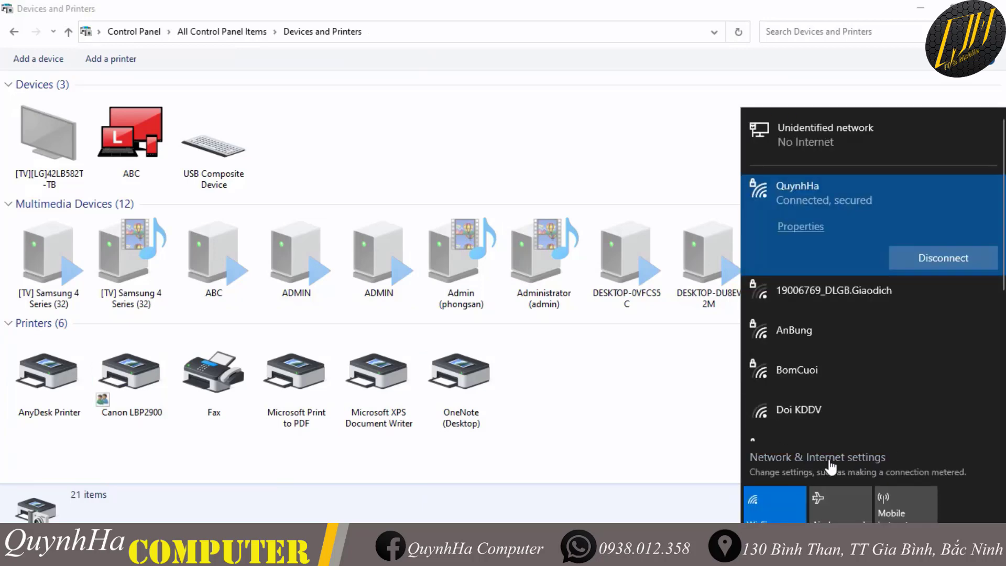
left_click(839, 465)
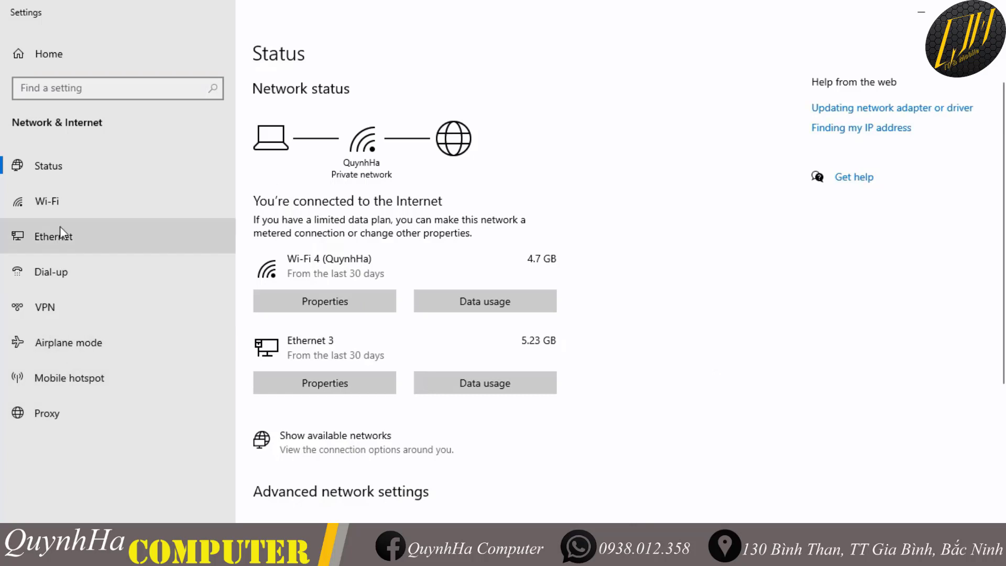
left_click(83, 231)
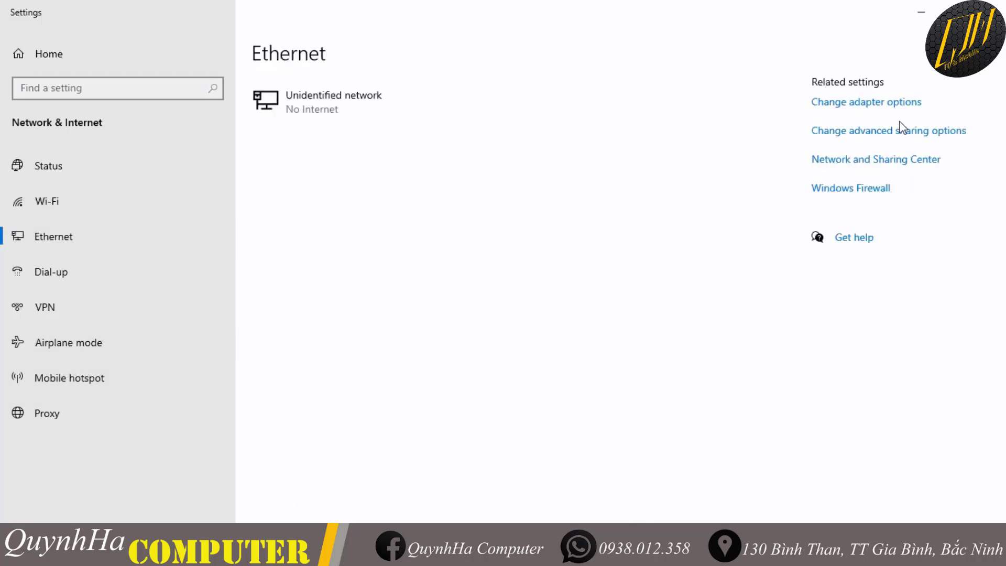
left_click(871, 132)
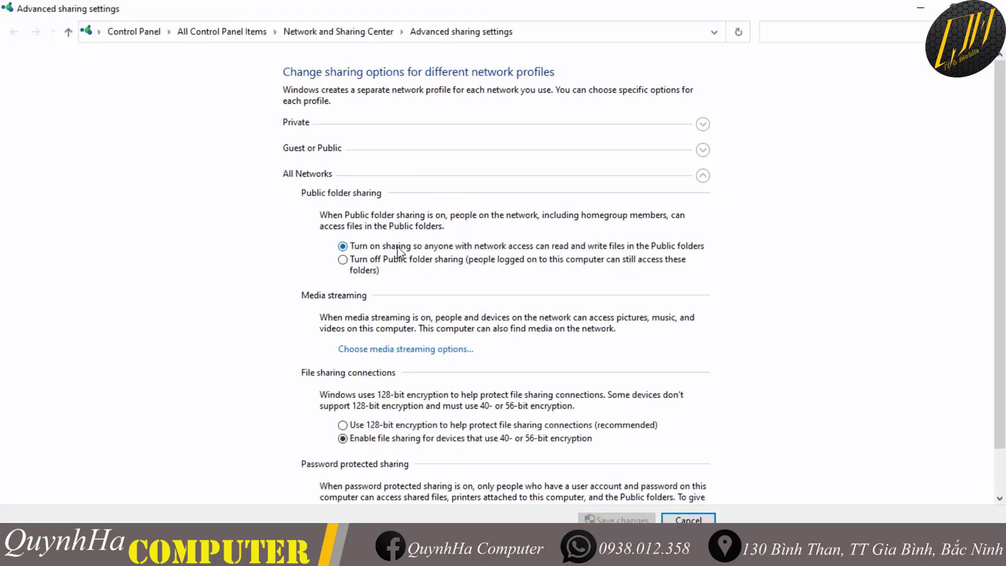
Step: Review the Private, Guest or Public and All Networks sharing options, leaving password protected sharing turned off, and cancel out
left_click(482, 122)
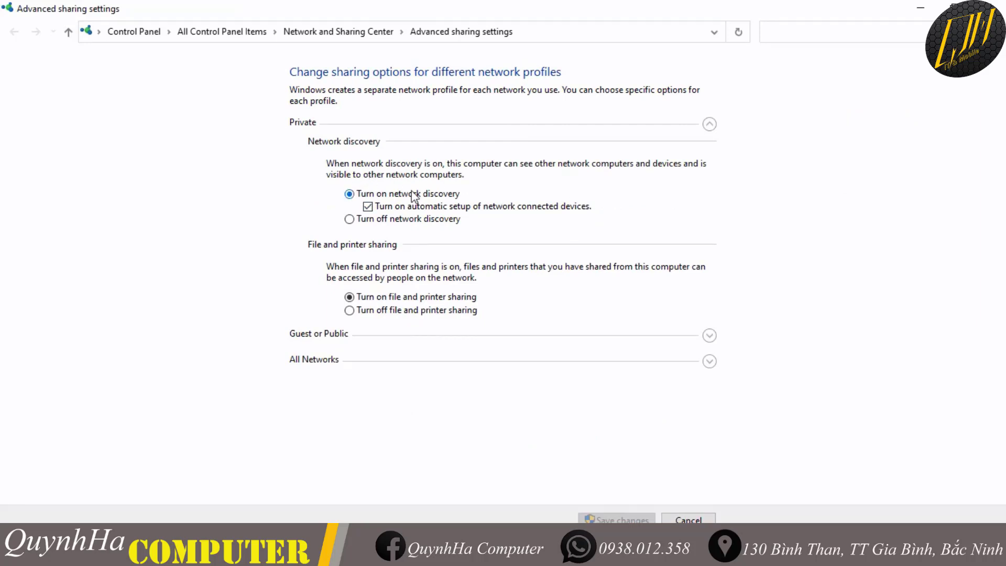
left_click(357, 335)
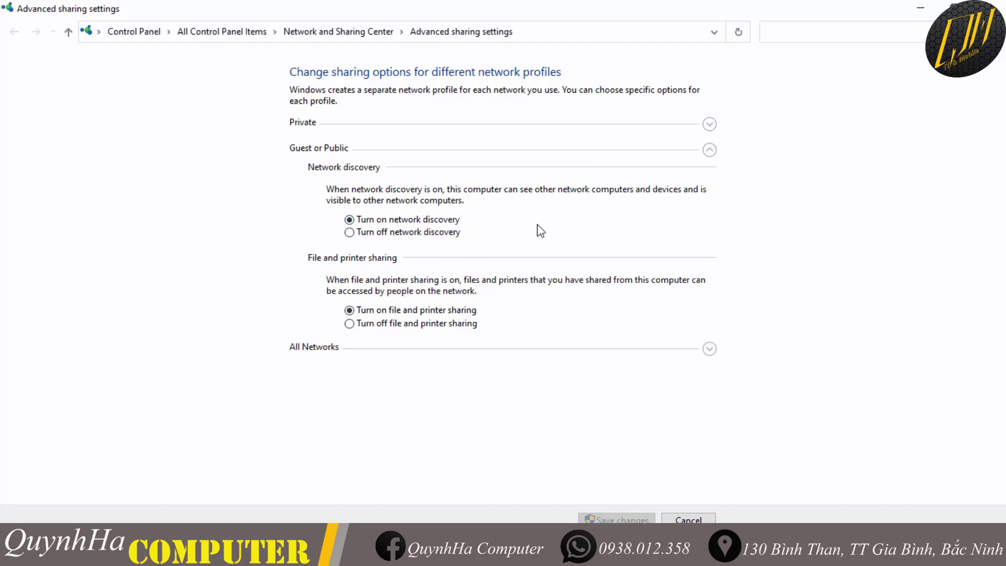
left_click(356, 351)
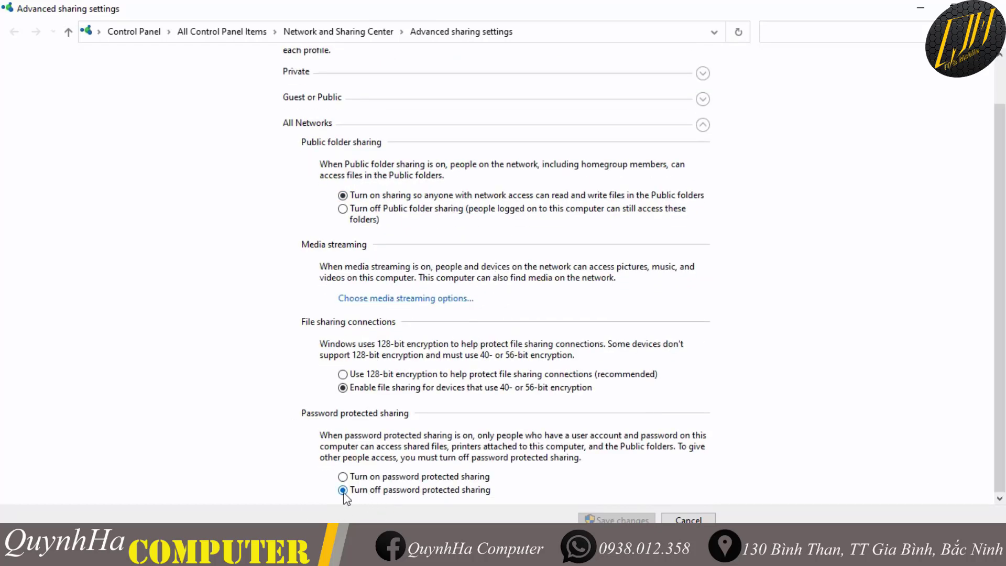
left_click(385, 477)
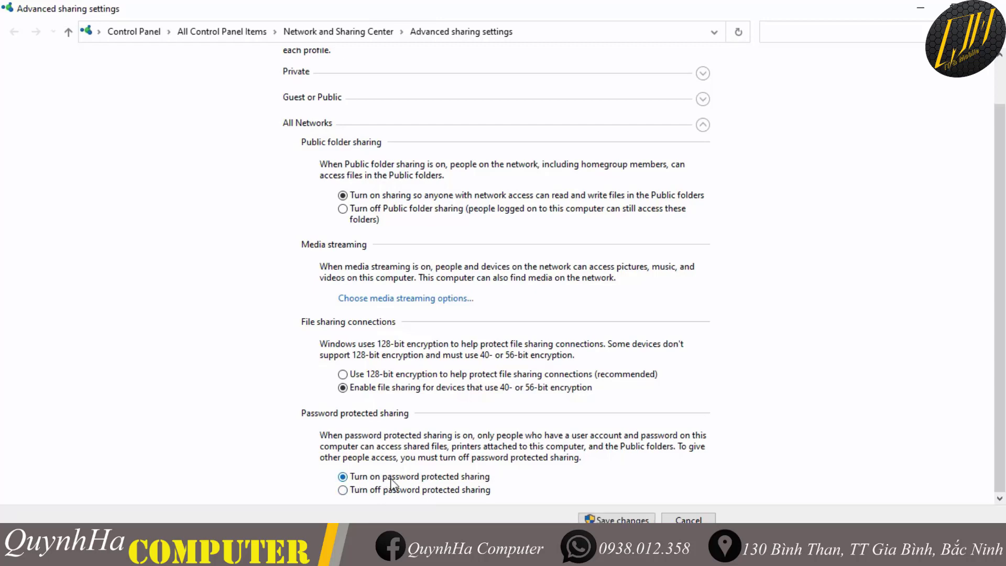
left_click(347, 490)
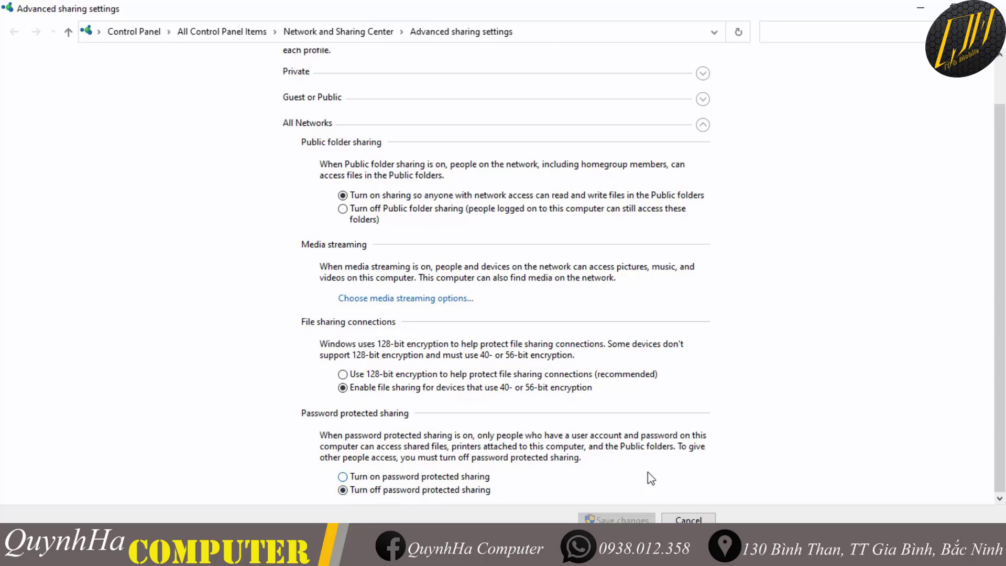
left_click(688, 520)
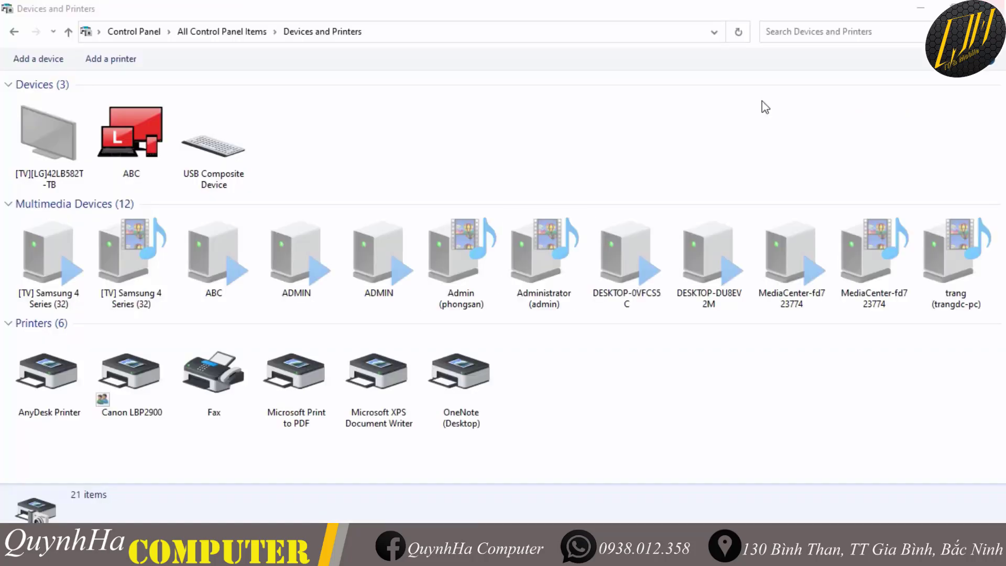
Step: Minimize the Devices and Printers and UltraViewer windows and refresh the desktop
left_click(920, 8)
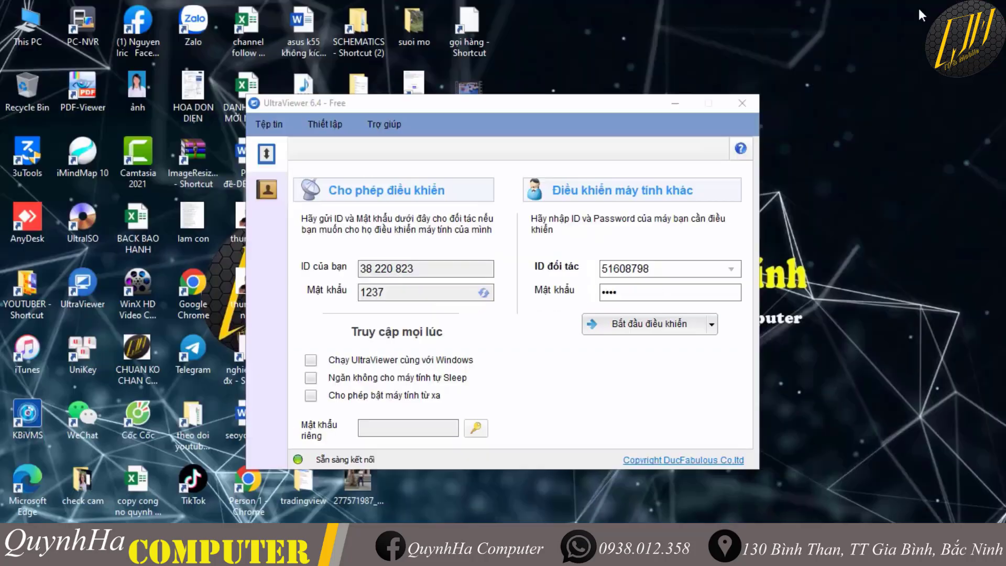
right_click(843, 58)
left_click(893, 102)
left_click(681, 104)
right_click(683, 73)
left_click(705, 115)
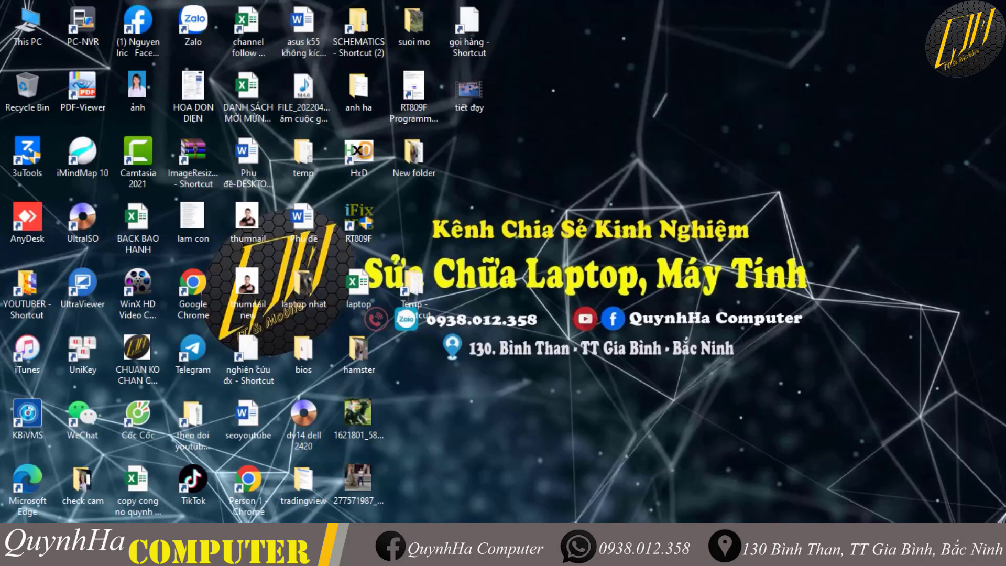
Step: Find Registry Editor with the Windows search and run it as administrator
type("re")
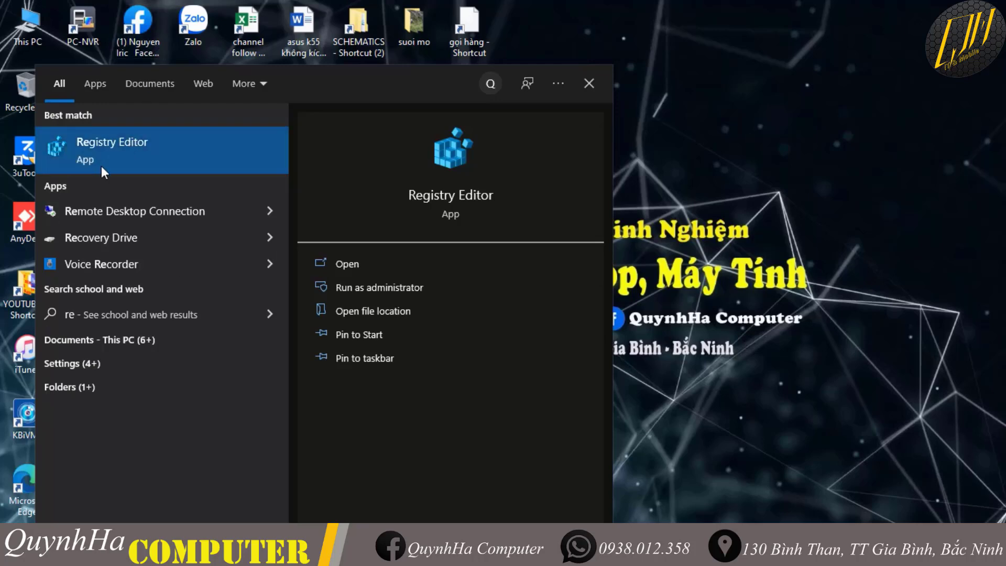
right_click(133, 140)
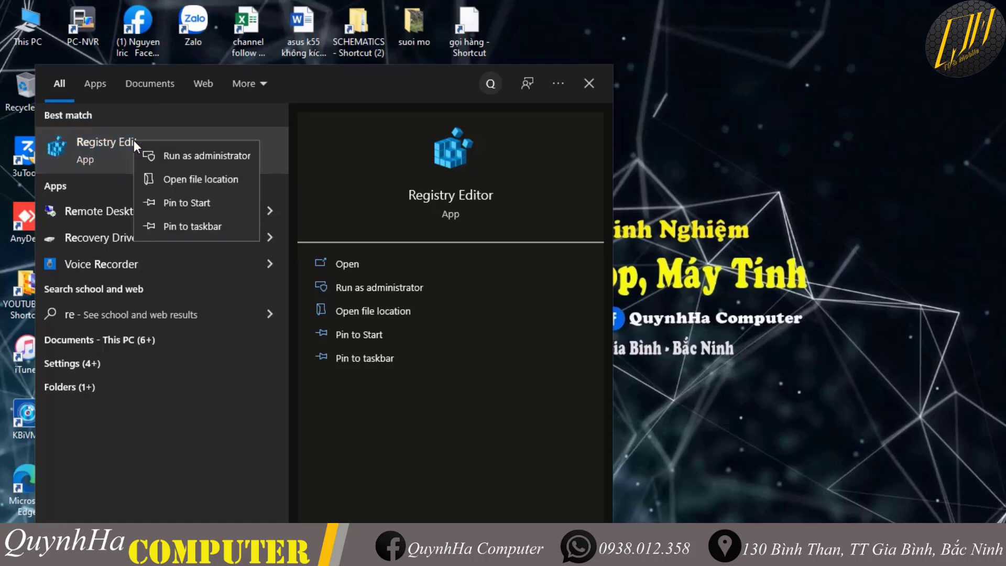
left_click(200, 157)
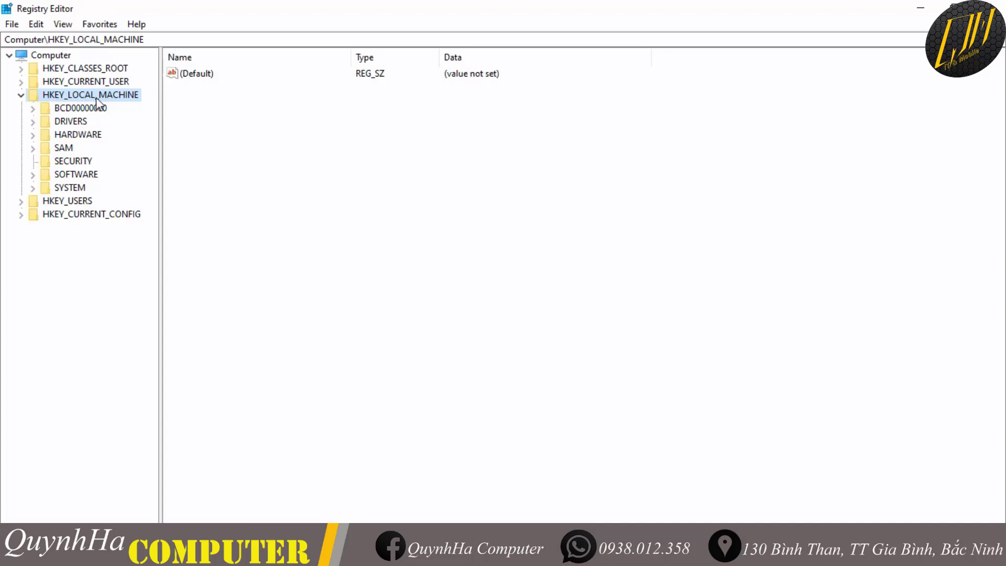
Step: Open the registry key HKEY_LOCAL_MACHINE\SYSTEM\CurrentControlSet\Control\Print
left_click(31, 188)
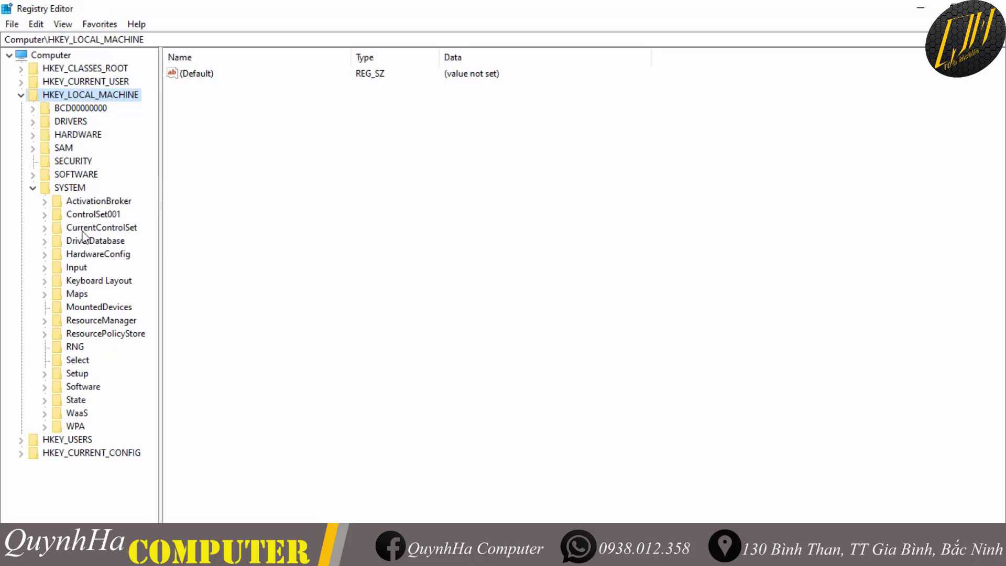
left_click(44, 228)
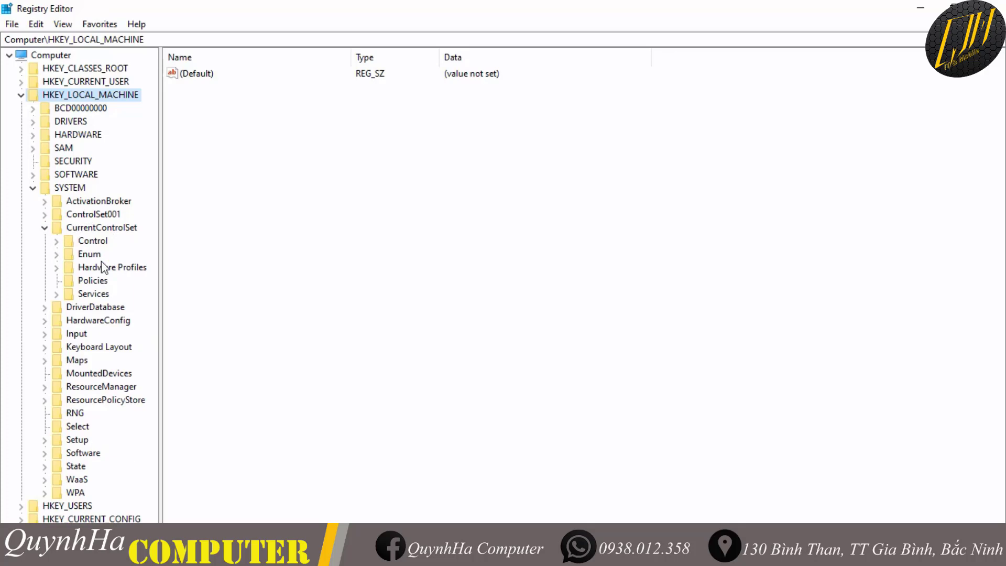
left_click(57, 242)
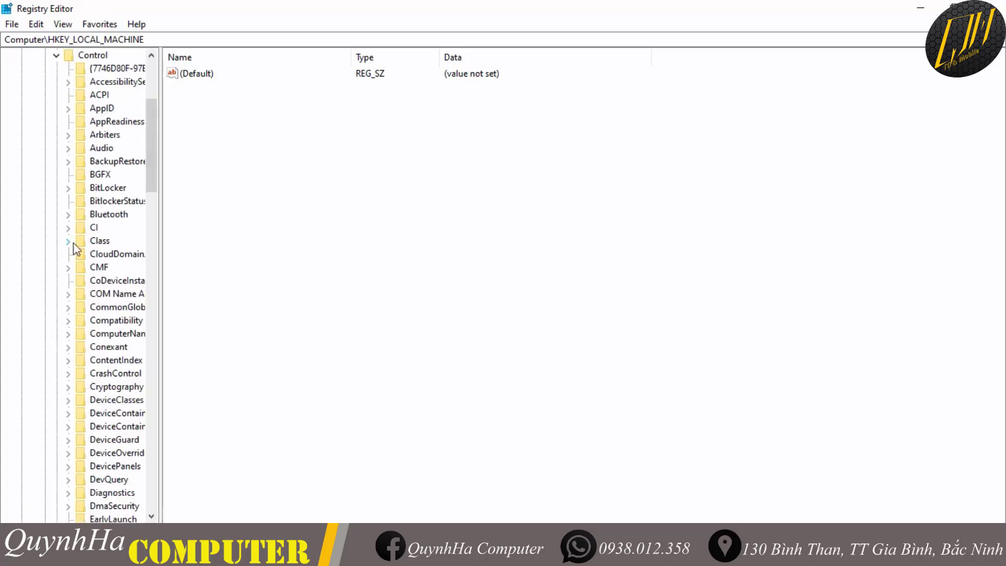
scroll(118, 230, "down", 12)
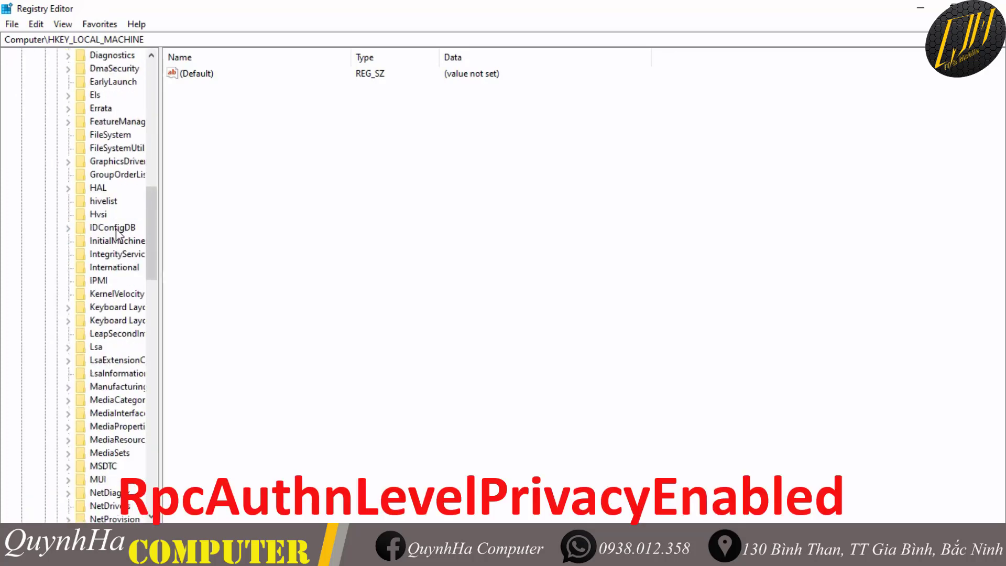
scroll(117, 388, "down", 3)
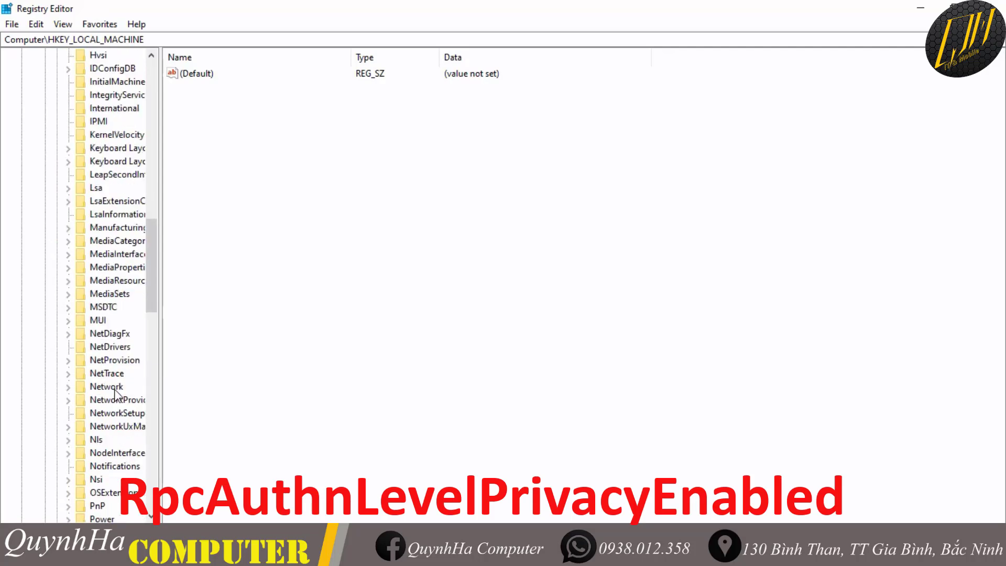
scroll(115, 390, "up", 1)
scroll(116, 394, "down", 3)
scroll(117, 394, "down", 1)
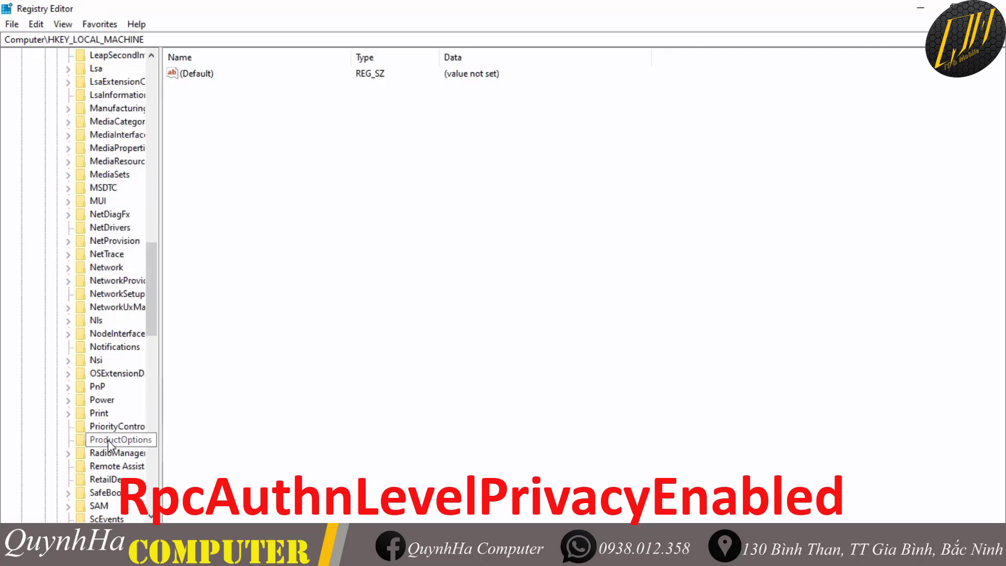
left_click(99, 413)
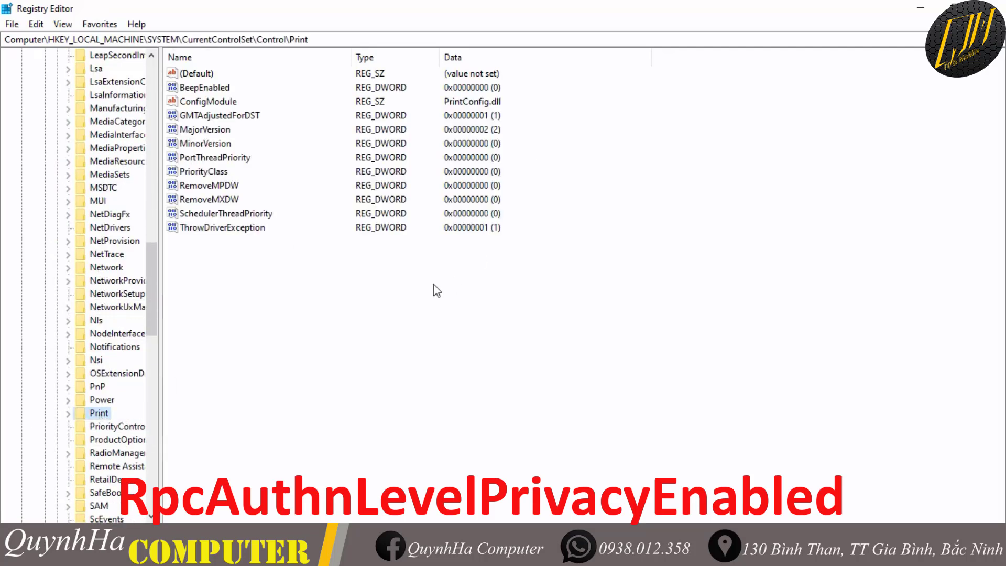
Step: Create a new DWORD (32-bit) value in the Print key
right_click(322, 272)
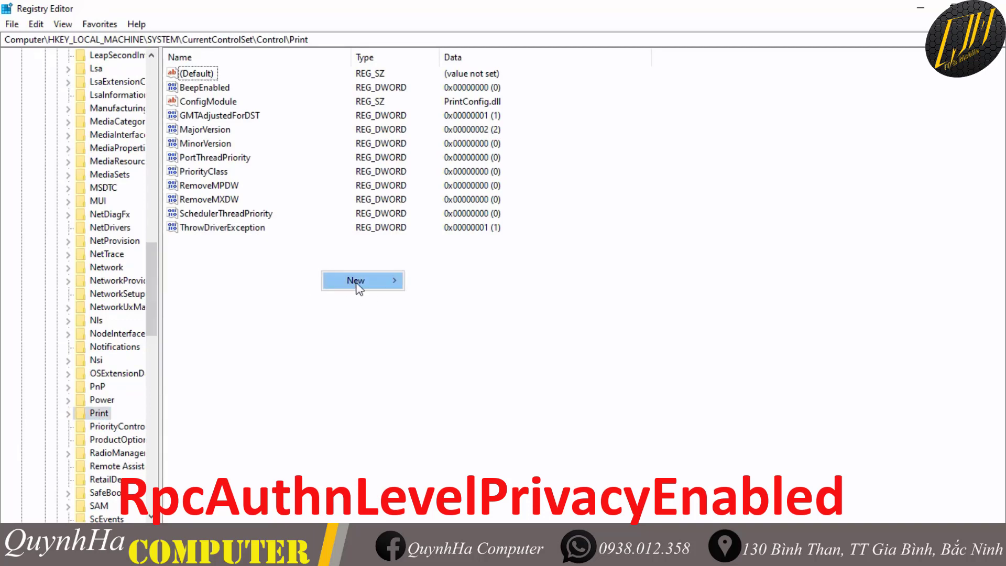
mouse_move(361, 285)
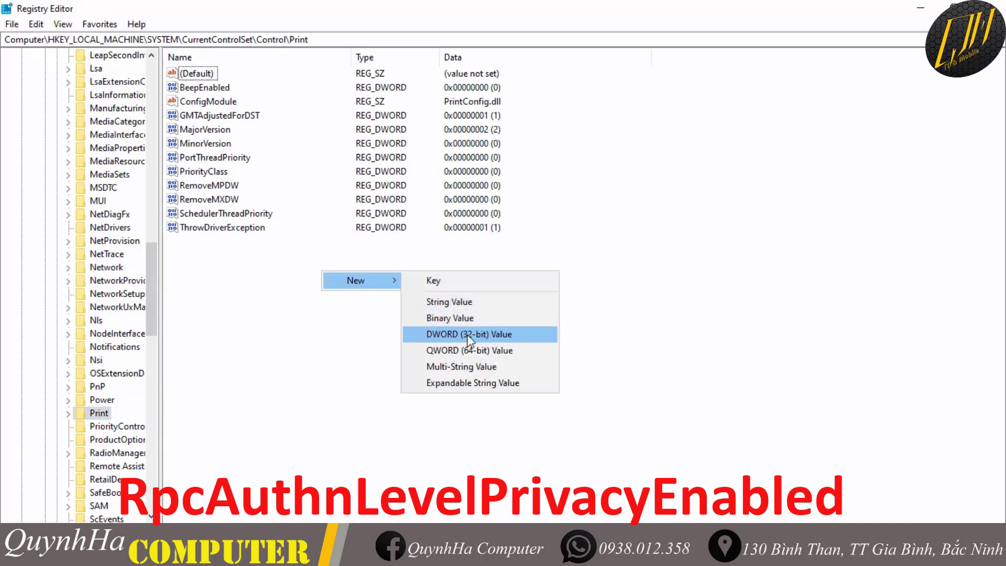
left_click(496, 336)
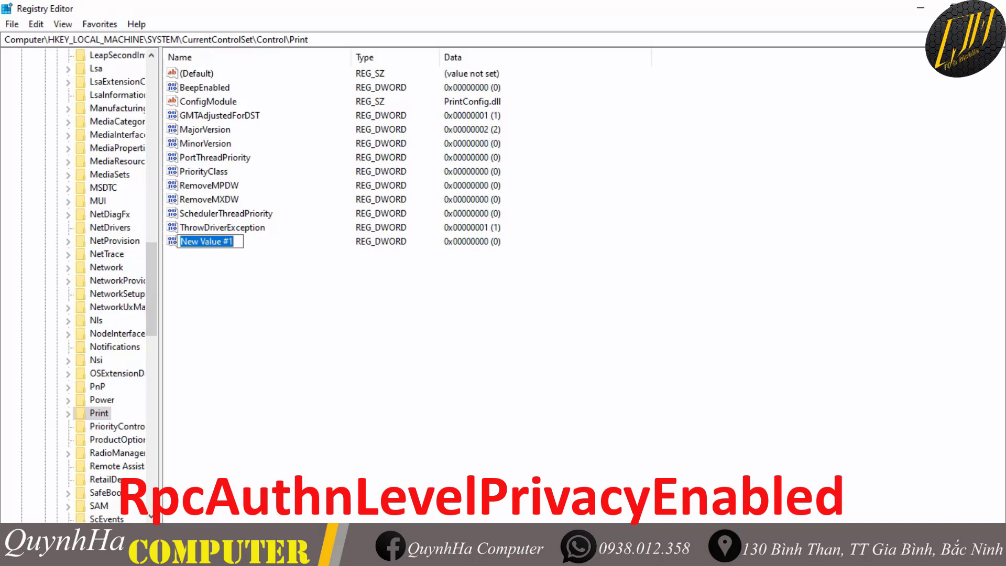
Step: Switch to the open Word document, copy the text RpcAuthnLevelPrivacyEnabled, and return to Registry Editor
key("alt+Tab")
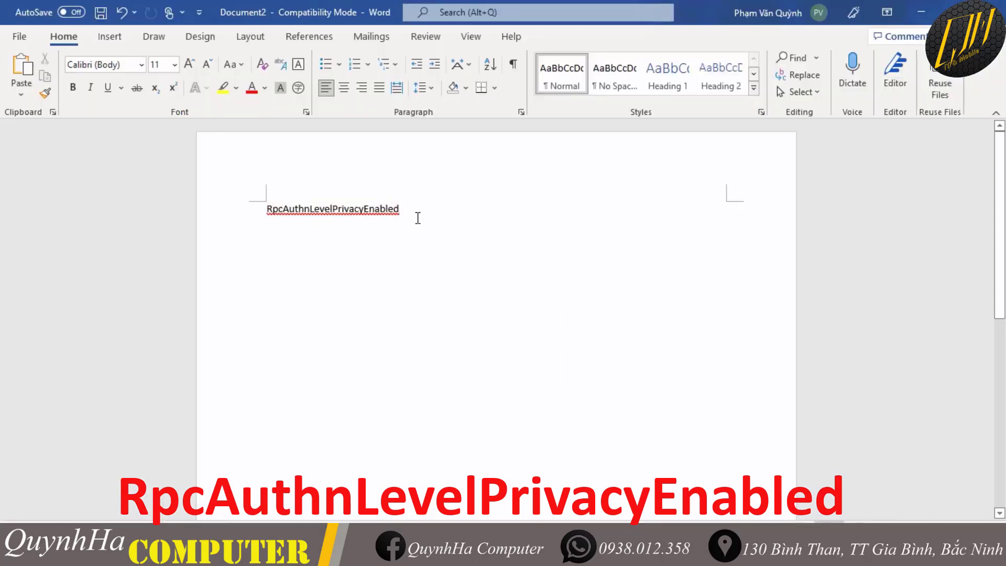
left_click_drag(418, 217, 281, 219)
left_click(454, 231)
key("ctrl+a")
key("ctrl+c")
key("alt+Tab")
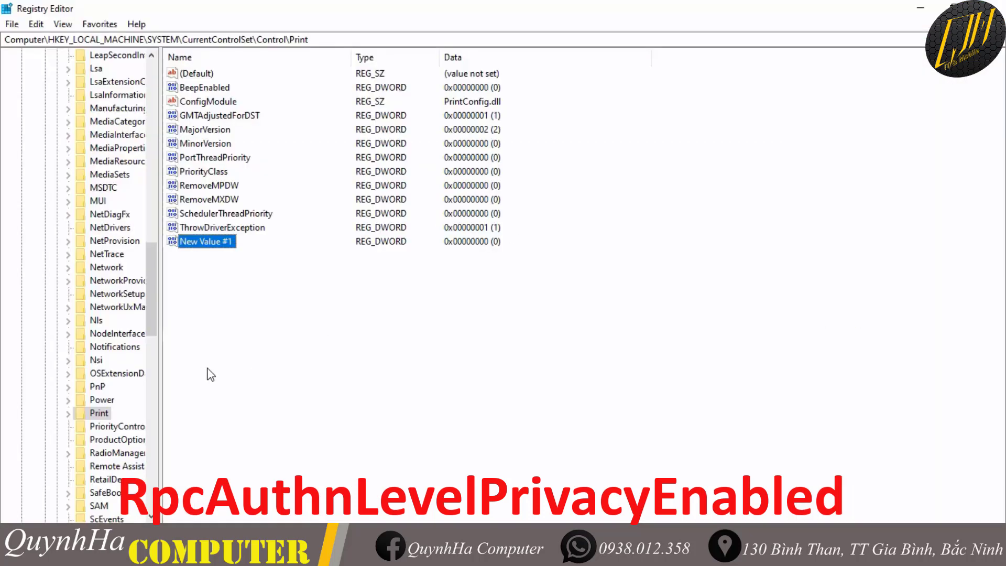
Step: Rename the new DWORD value in the Print key as RpcAuthnLevelPrivacyEnabled
right_click(219, 247)
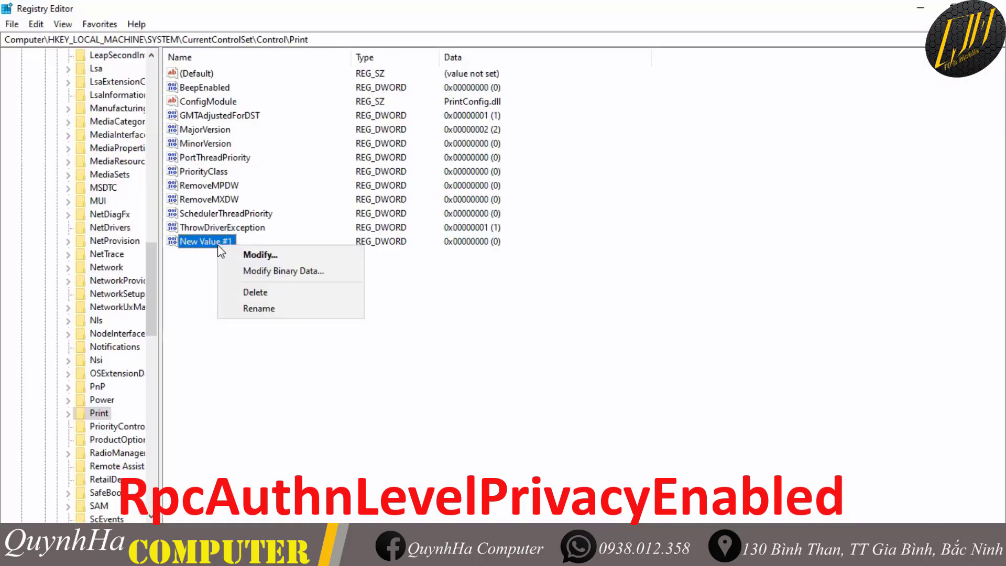
left_click(274, 317)
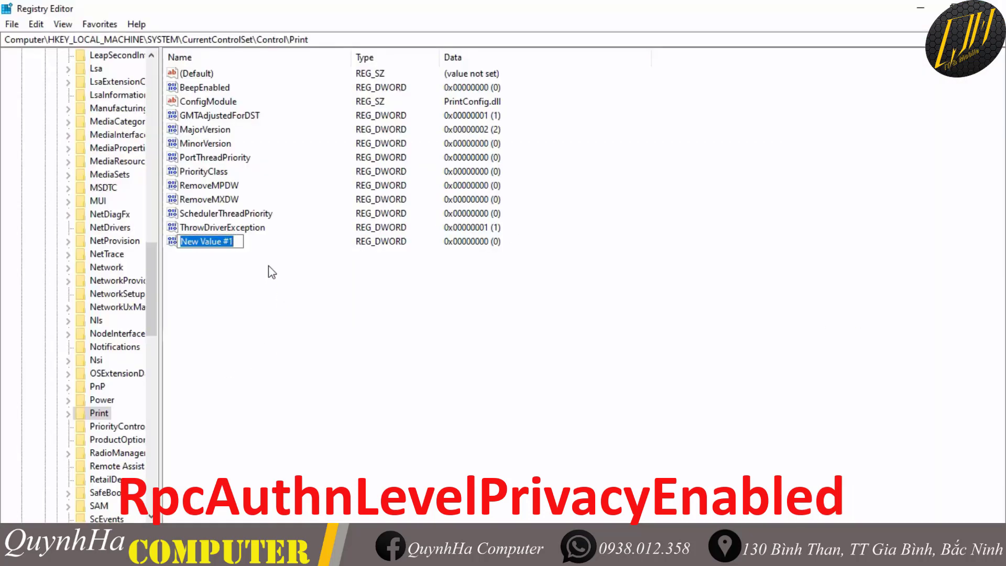
key("ctrl+v")
key("Return")
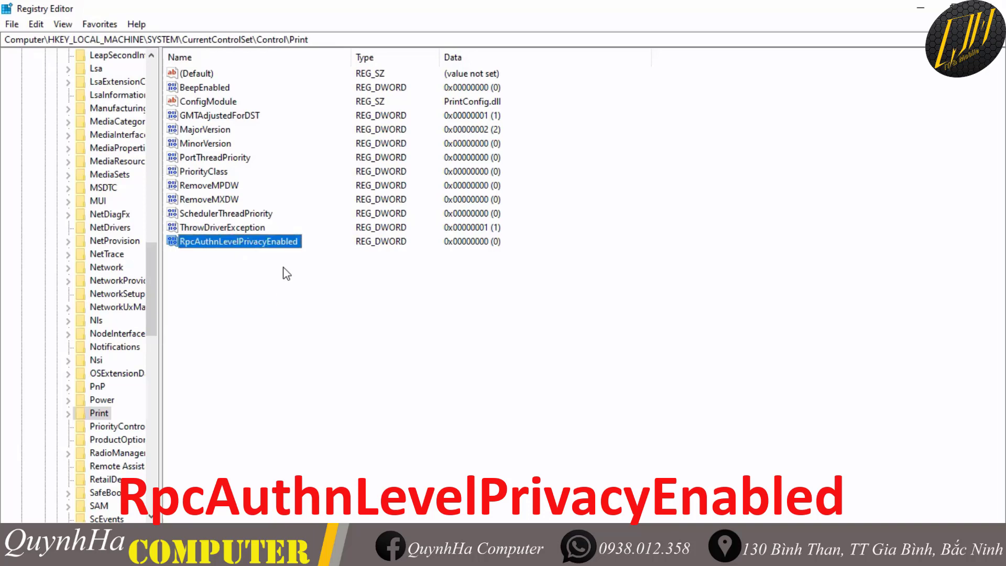
Step: Check the value data of RpcAuthnLevelPrivacyEnabled, cancel without editing it, and close Registry Editor
key("Return")
left_click(76, 146)
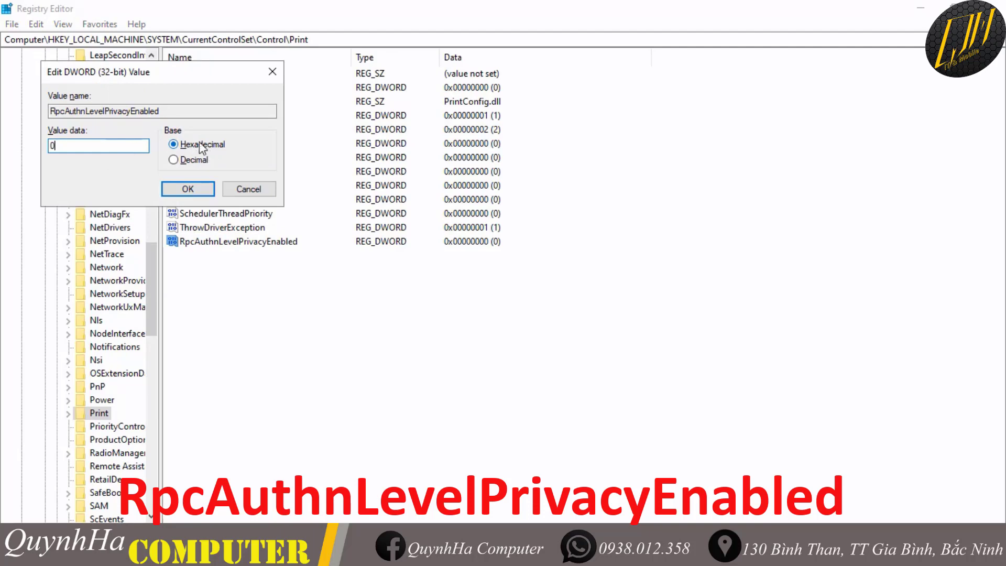
left_click(249, 190)
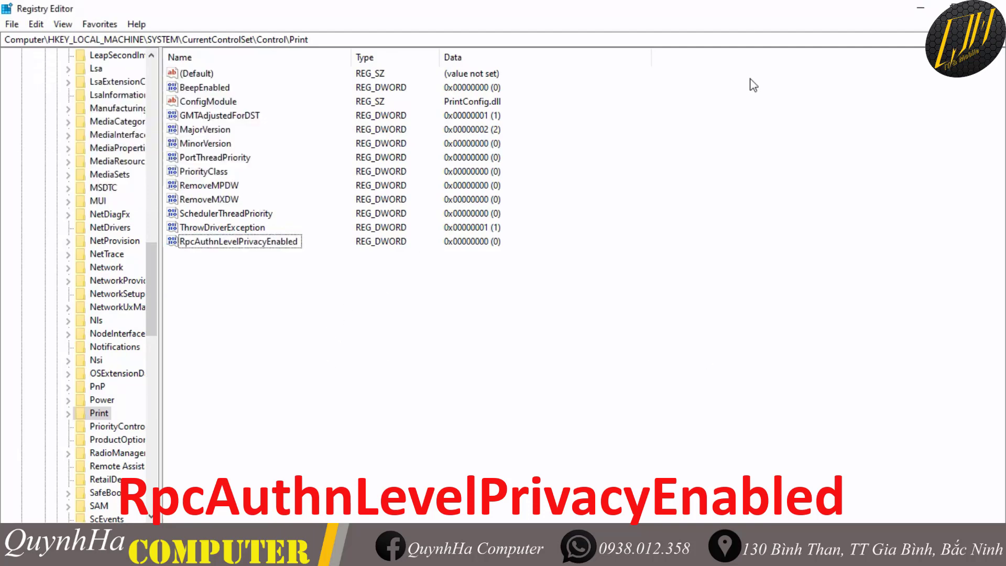
left_click(992, 8)
Step: Search Windows for services and run the Services app as administrator
key("super+s")
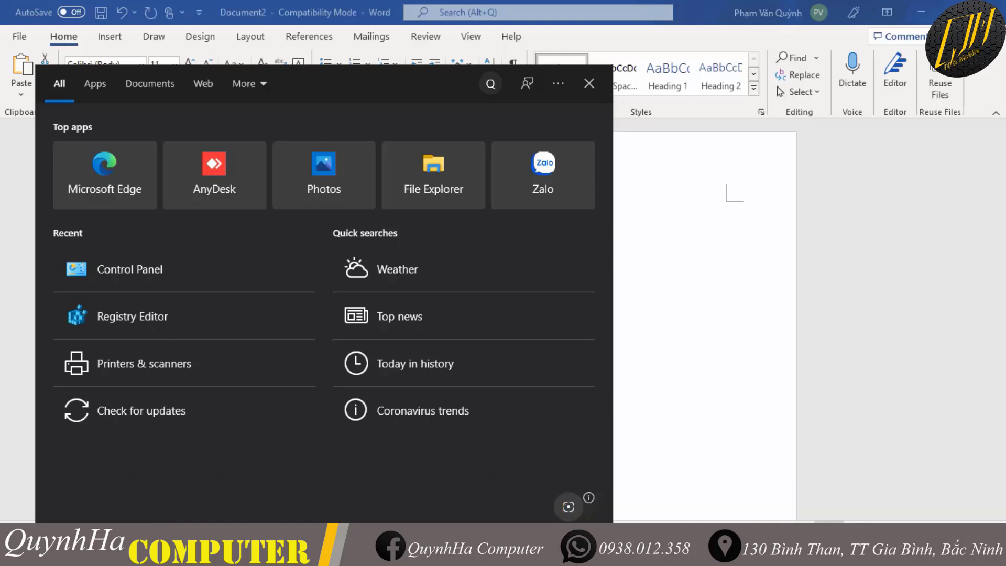
type("service")
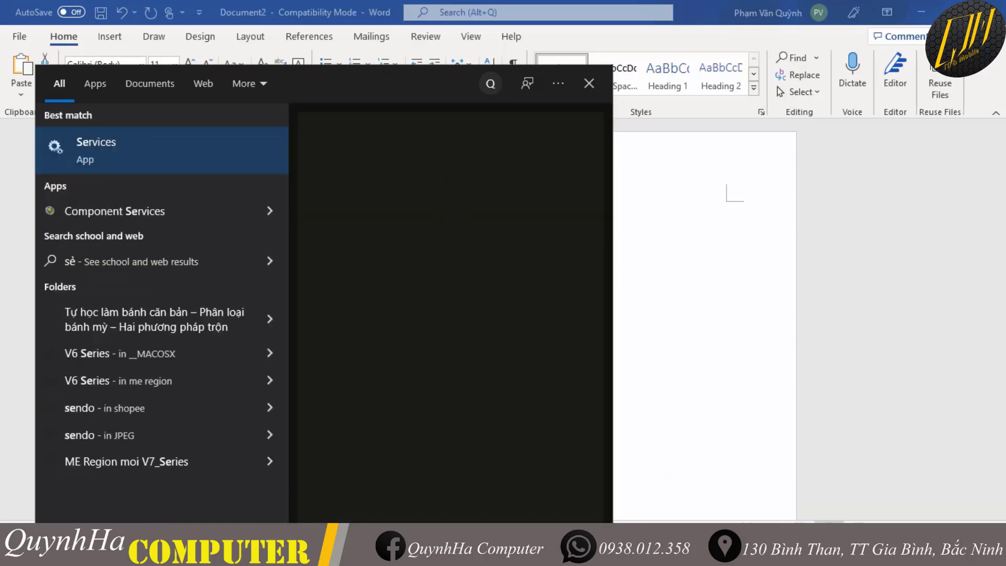
type("s")
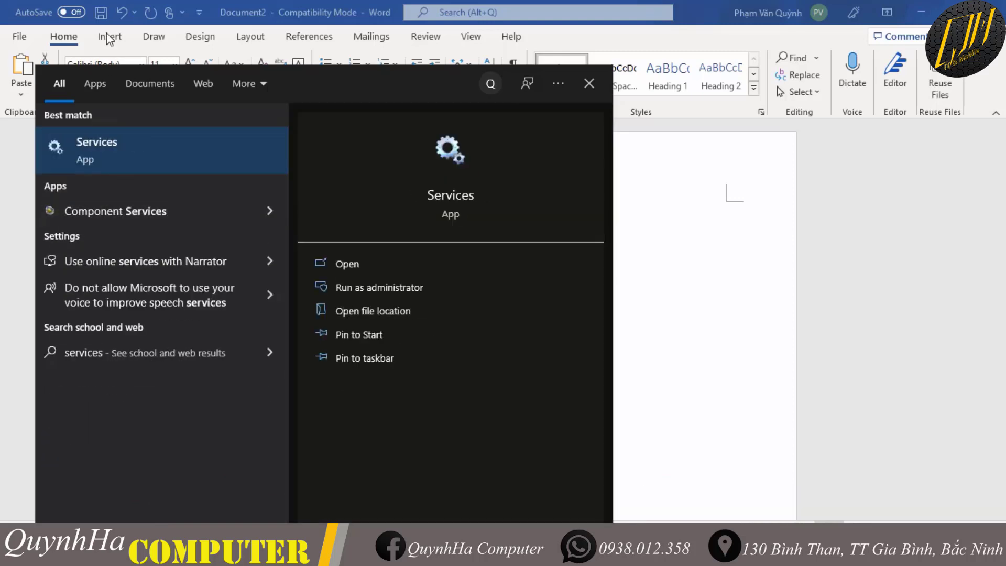
right_click(118, 151)
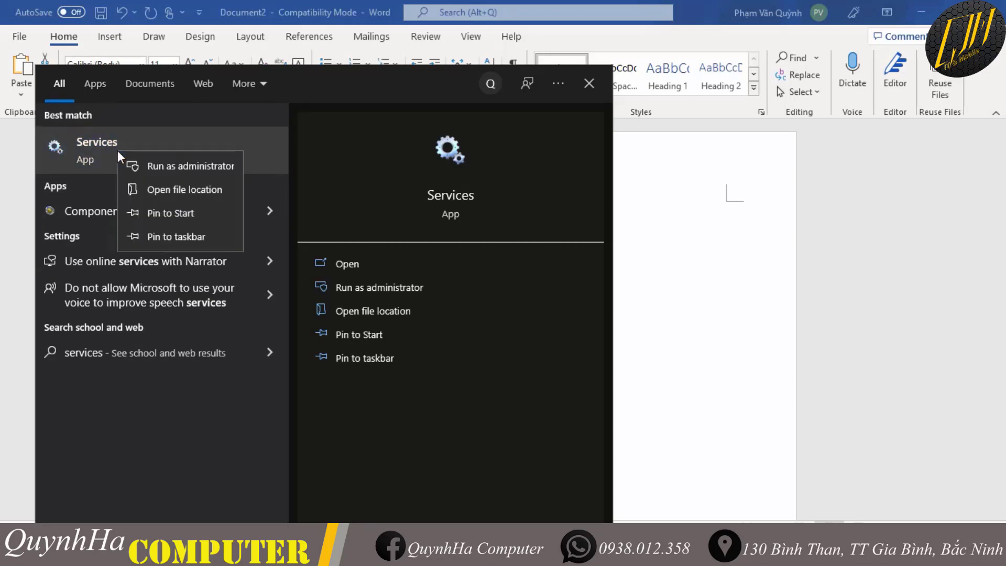
left_click(196, 166)
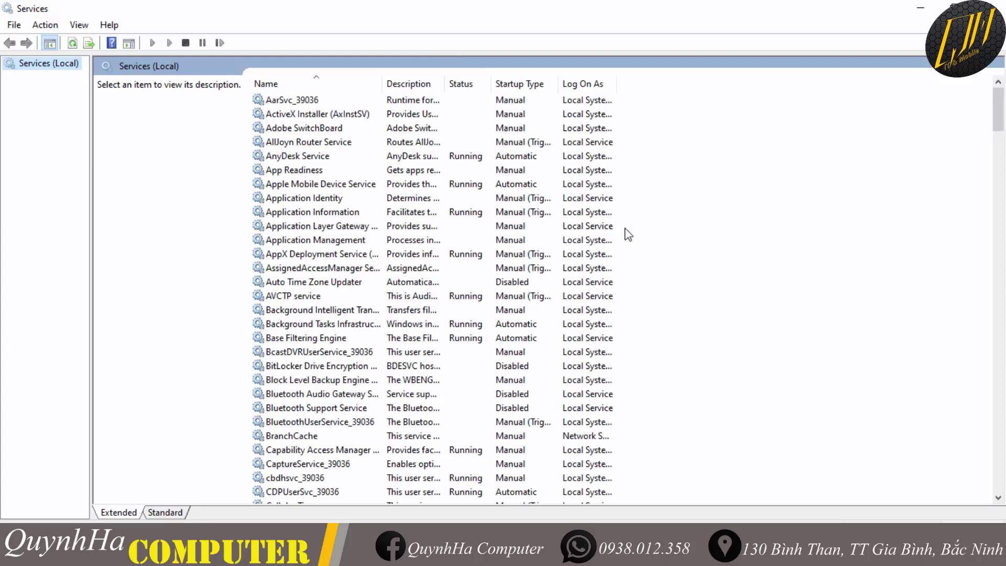
Step: Find and select the Print Spooler service in the list of local services
left_click(558, 212)
key("p")
key("Down")
key("Down")
key("Down")
key("Down")
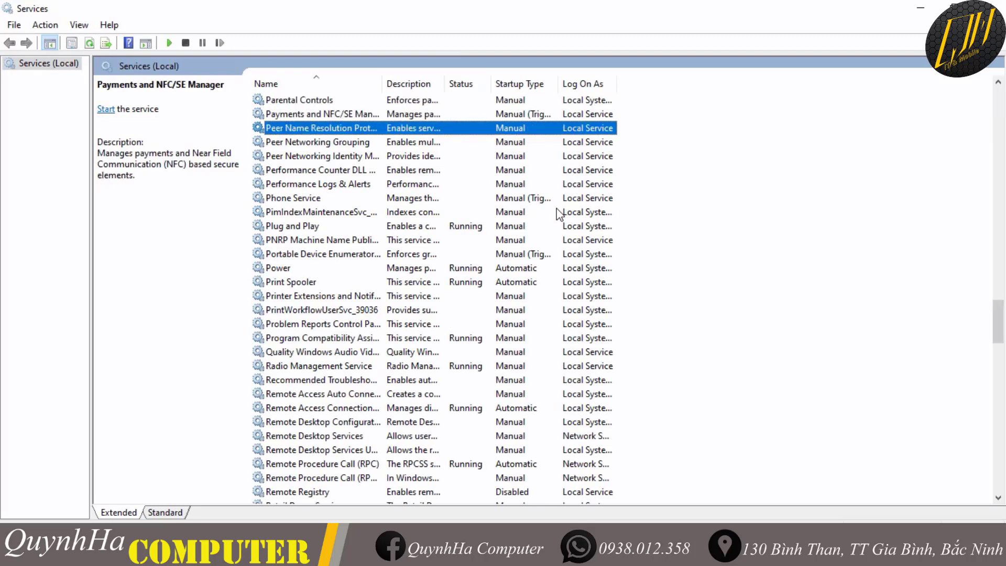
key("Down")
key("Down")
key("Down")
key("Down")
key("Down")
key("Down")
key("Down")
key("Down")
key("Down")
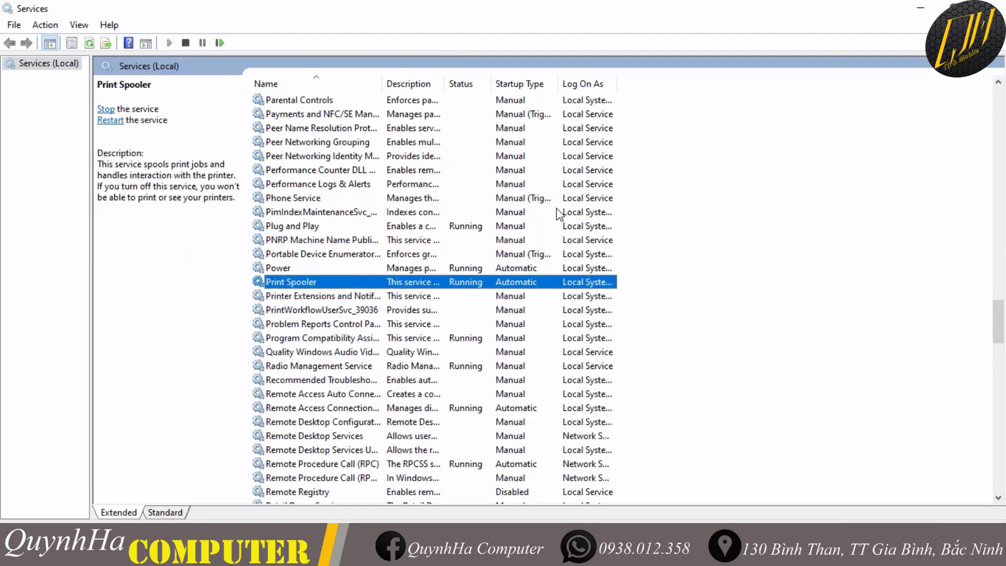
Step: Restart the Print Spooler service, close Services, and cancel the save prompt of the Word document
right_click(333, 287)
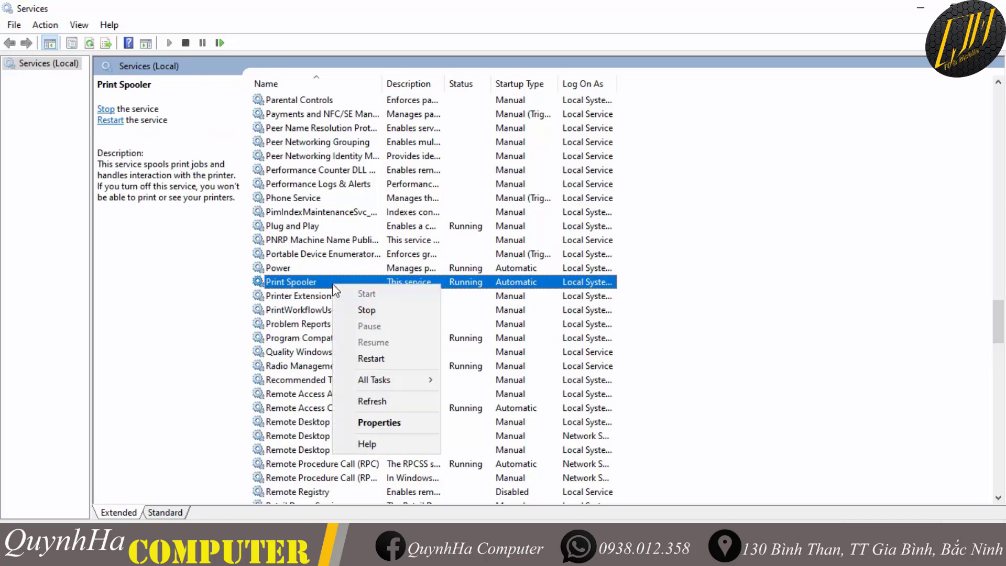
left_click(390, 358)
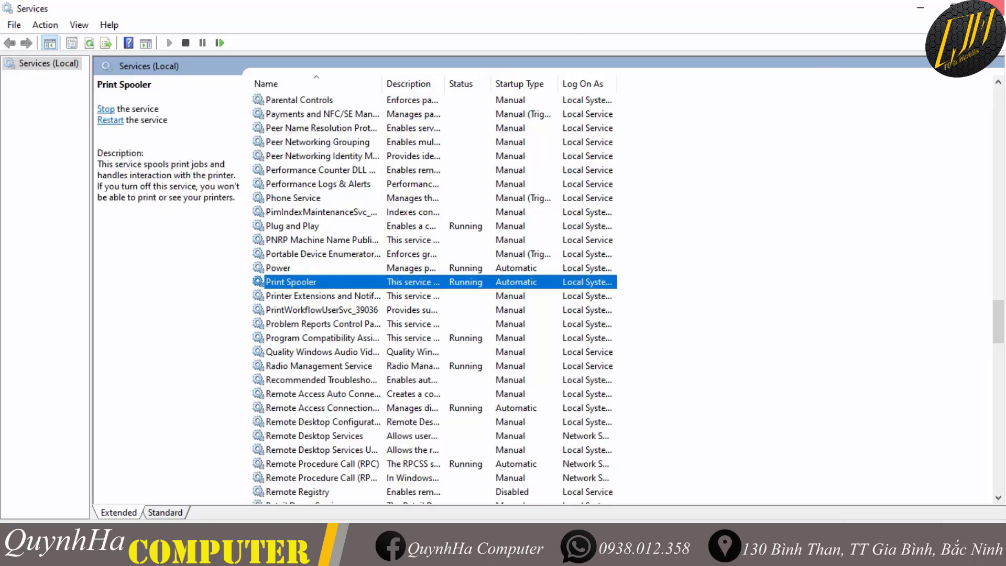
left_click(993, 8)
left_click(993, 7)
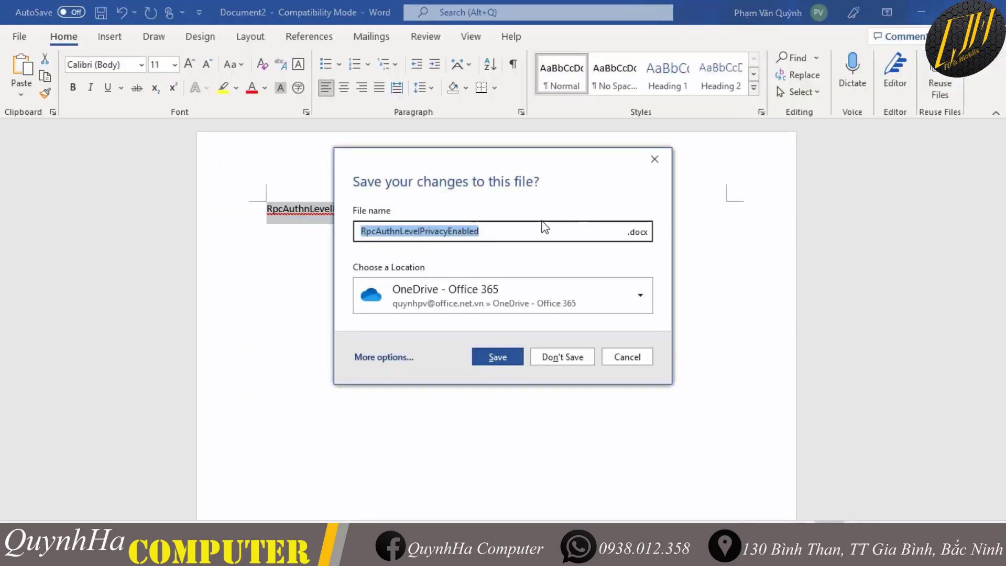
left_click(637, 356)
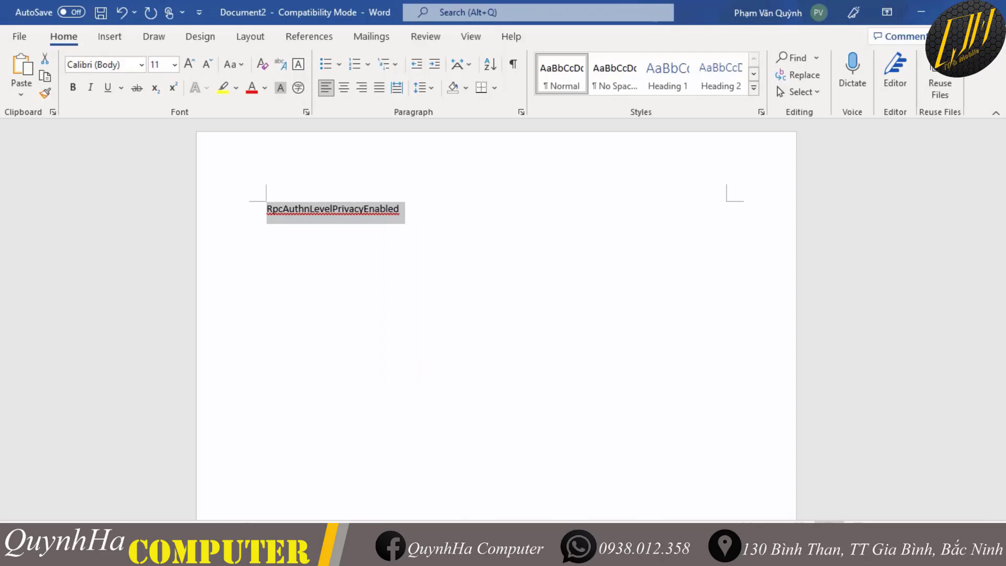
Step: Open File Explorer in a maximized window, show the Network location, and refresh its list of computers
mouse_move(194, 556)
left_click(205, 502)
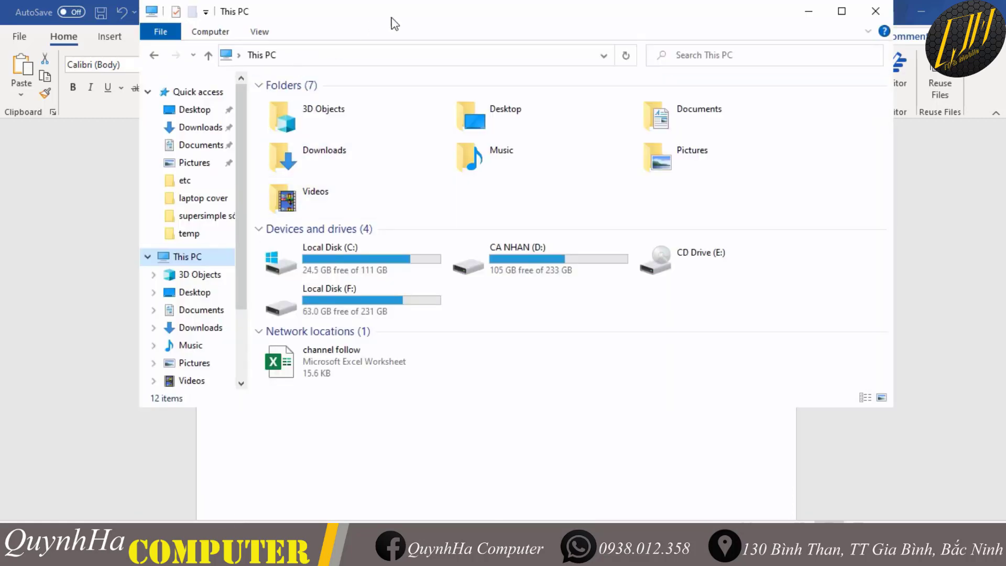
double_click(443, 21)
left_click(49, 470)
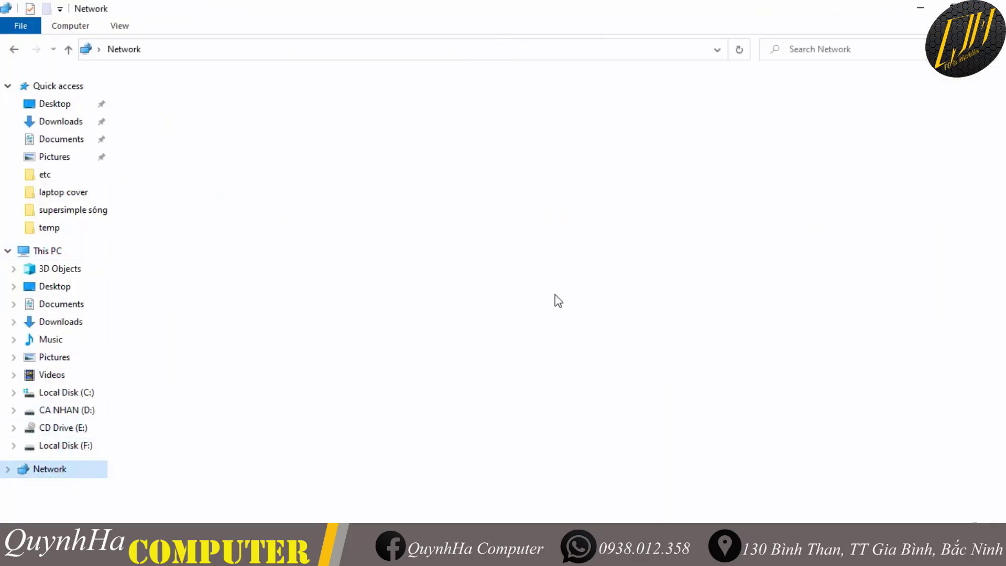
right_click(332, 229)
left_click(395, 286)
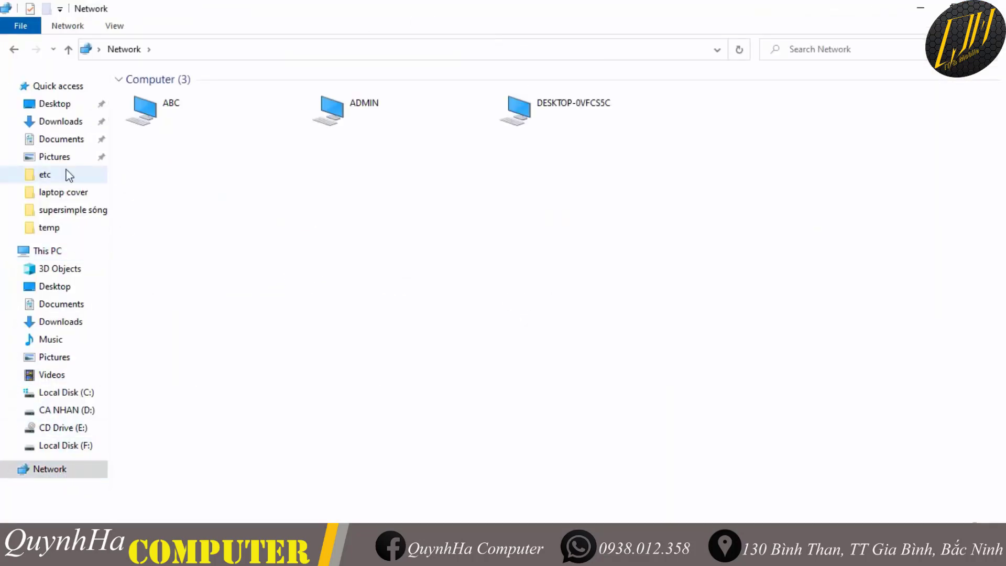
right_click(288, 157)
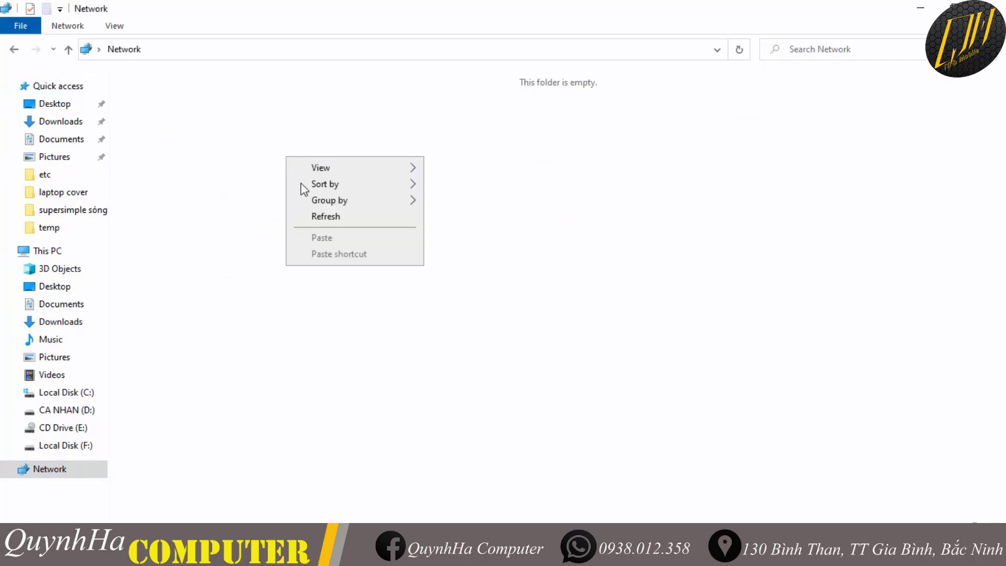
left_click(370, 219)
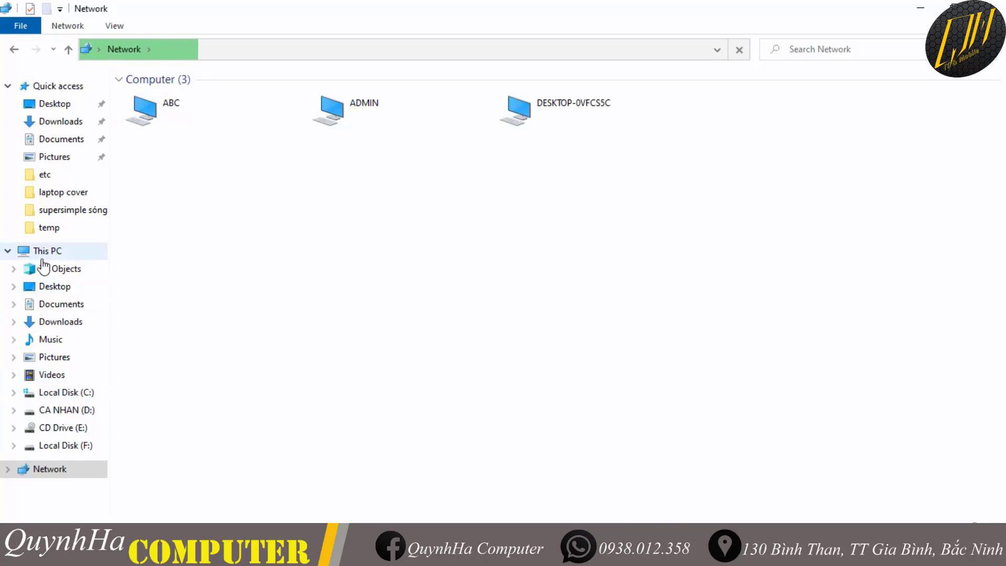
Step: Check this computer's device name in the This PC properties, and open computer ABC in Network to view its shared printer
right_click(59, 251)
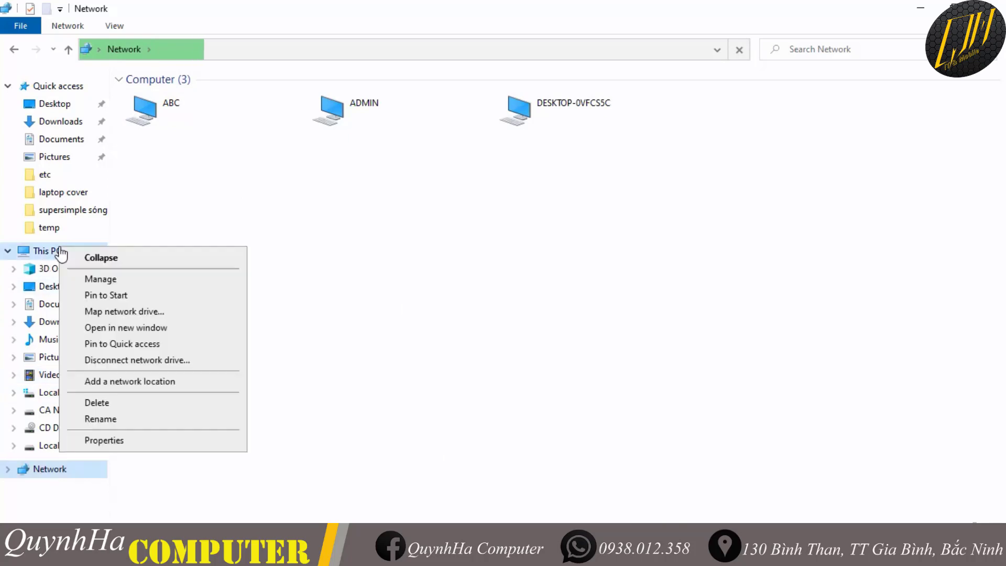
left_click(145, 444)
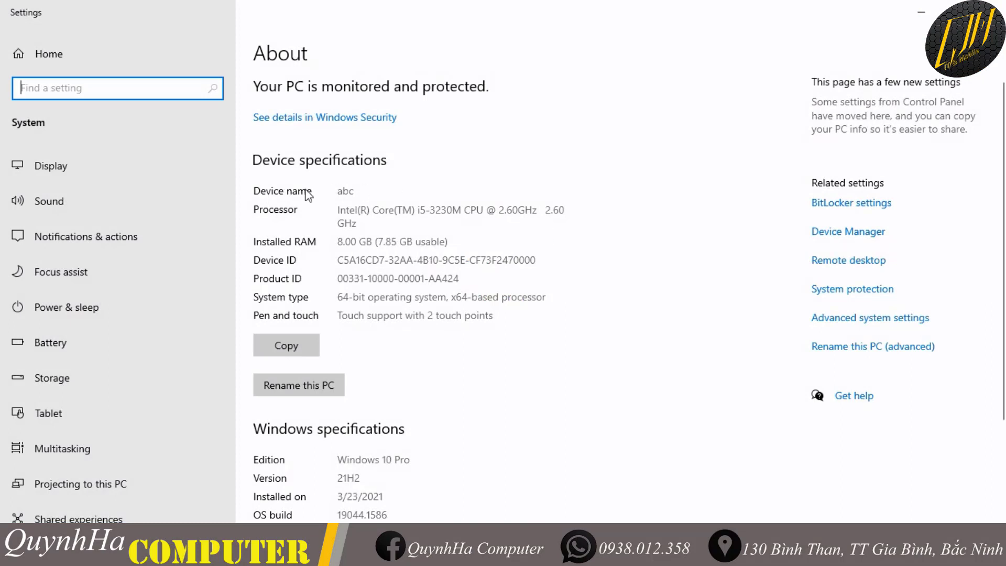
left_click(921, 11)
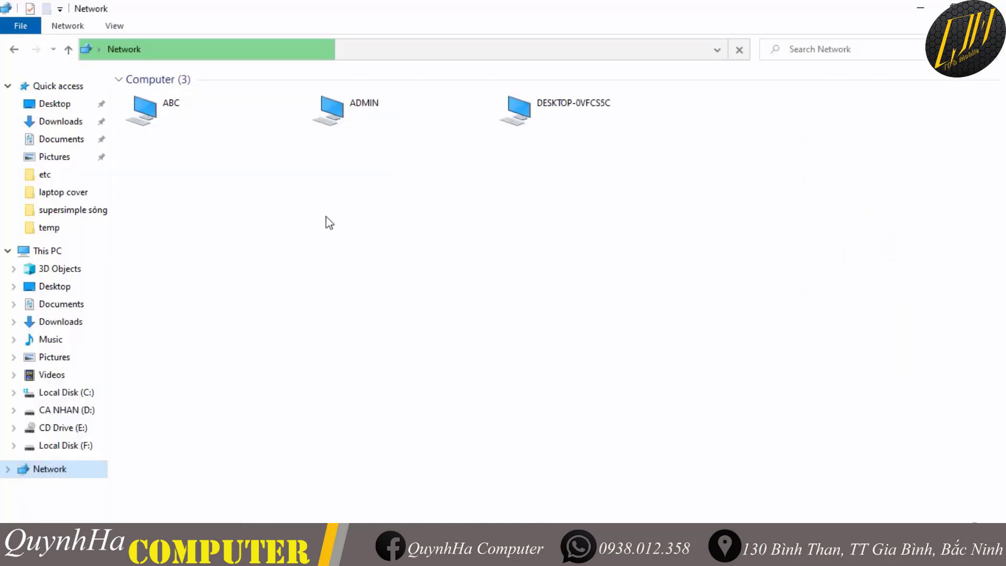
double_click(193, 108)
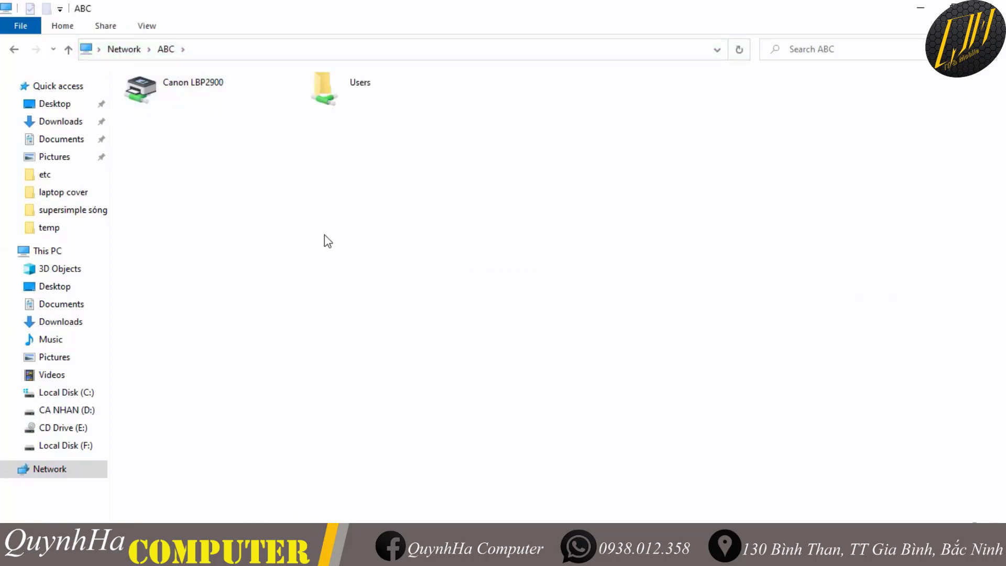
Step: Switch to UltraViewer, enter the partner computer's password, and start the remote control connection
key("alt+Tab")
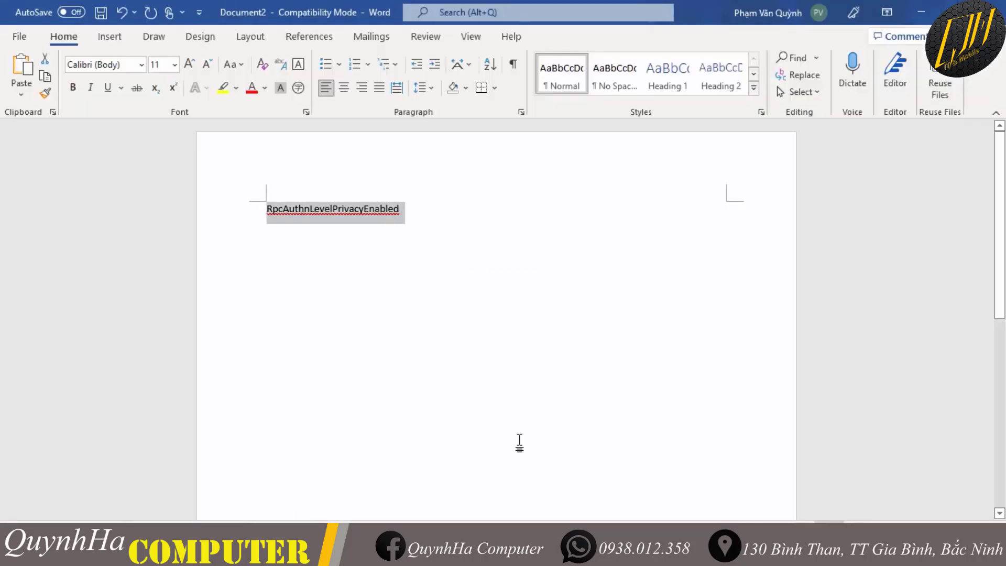
key("alt+Tab")
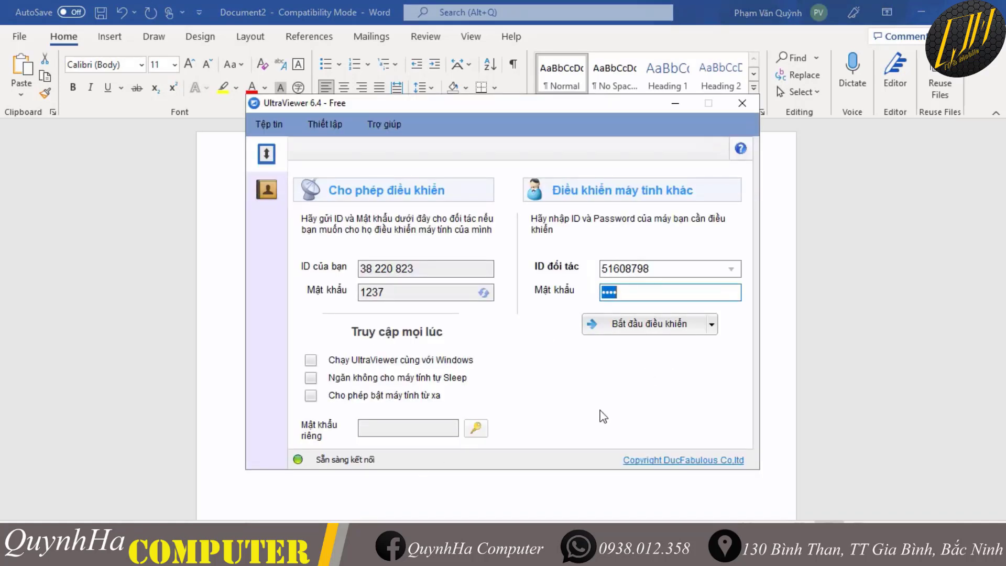
left_click(649, 324)
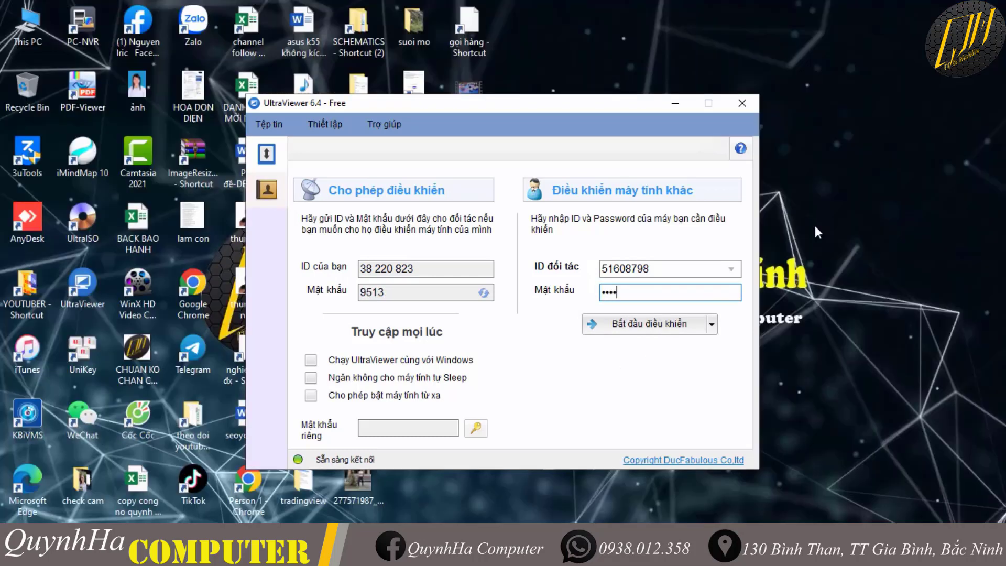
key("Return")
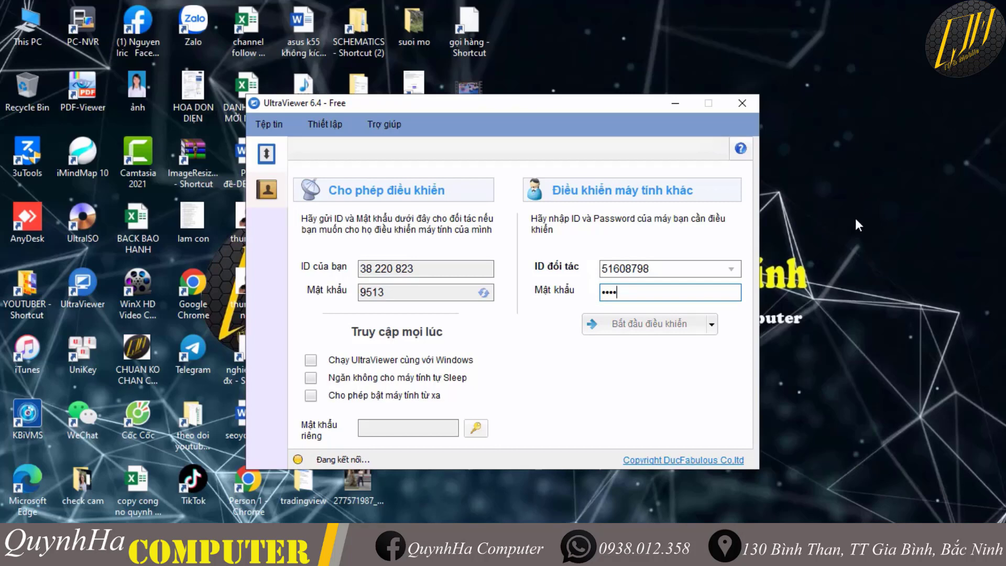
right_click(844, 176)
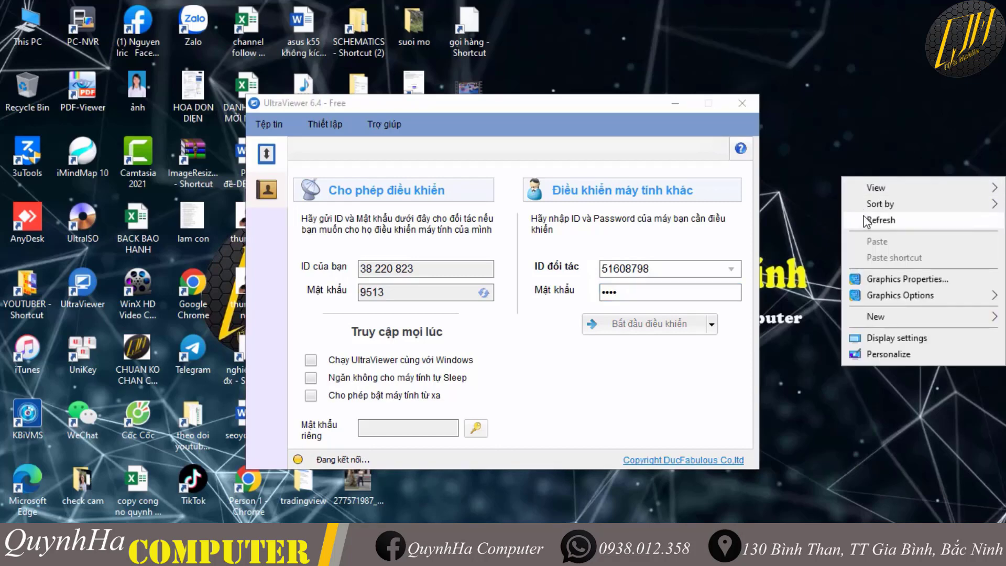
left_click(864, 218)
right_click(840, 183)
left_click(867, 221)
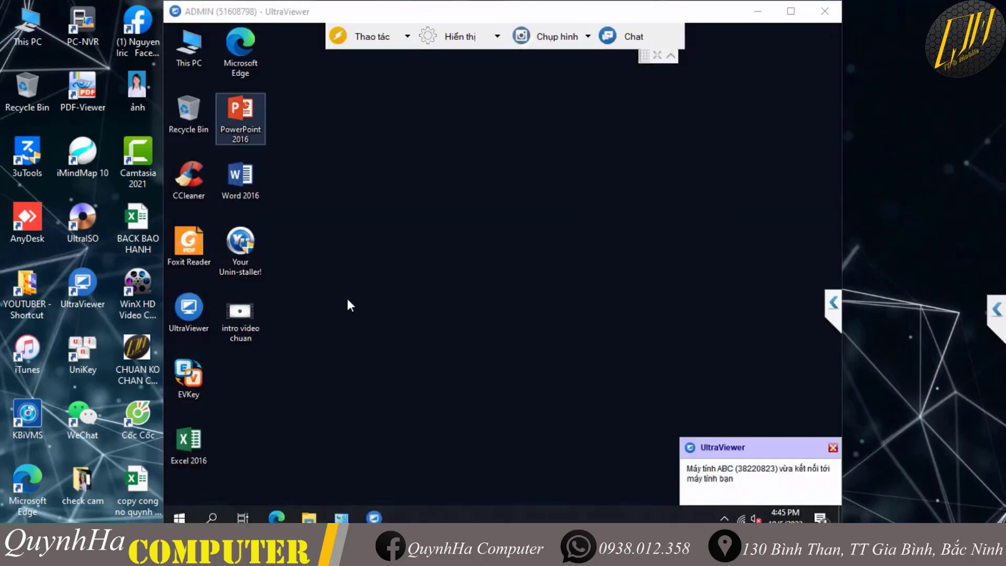
right_click(439, 157)
left_click(499, 197)
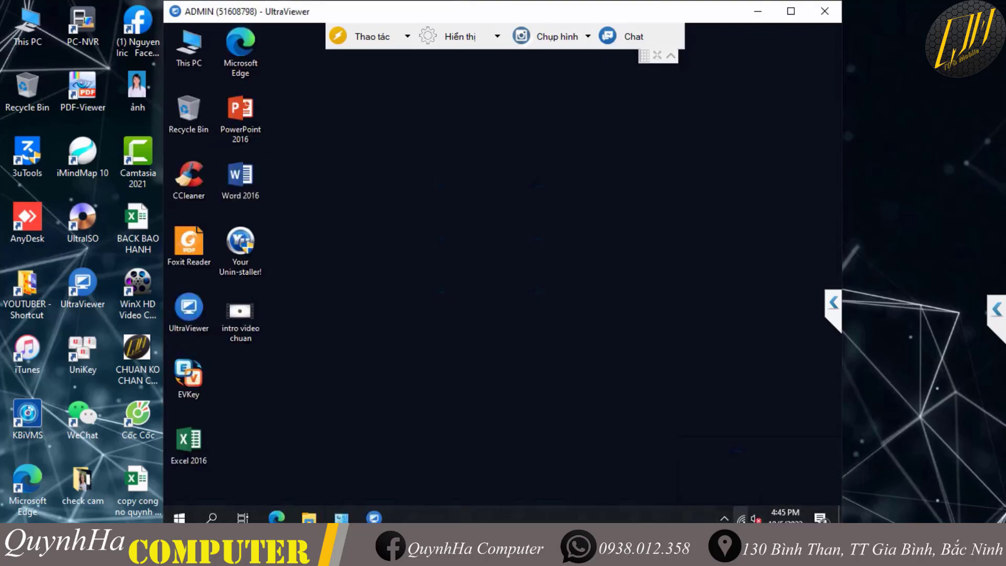
Step: Open the advanced sharing options from the Ethernet page of Network & Internet settings on the remote computer
left_click(741, 518)
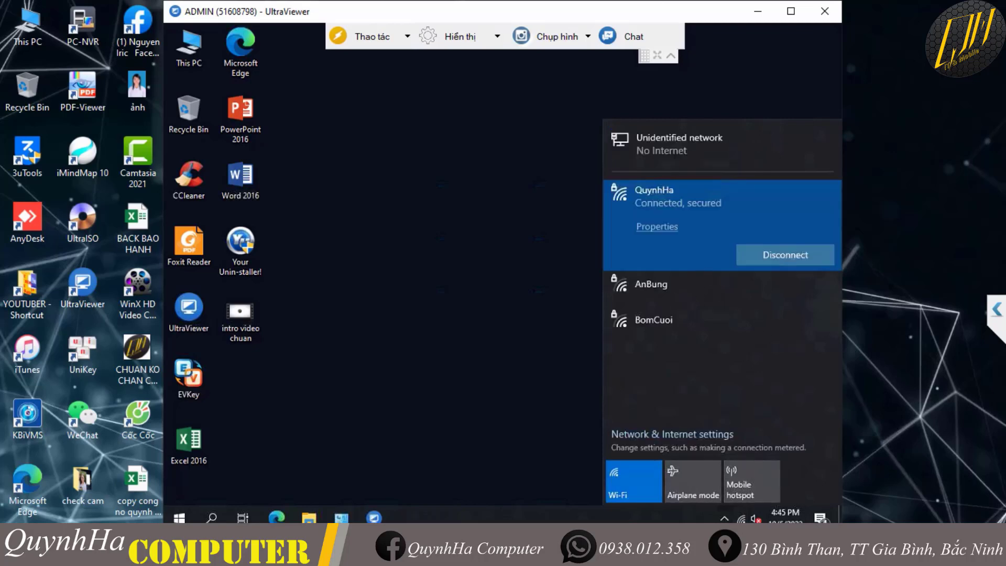
left_click(686, 434)
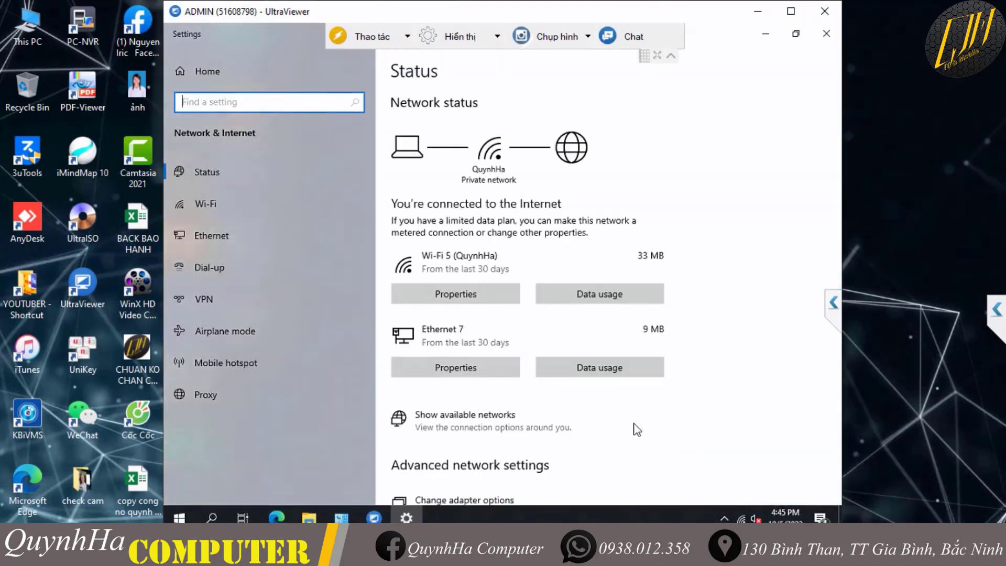
left_click(197, 245)
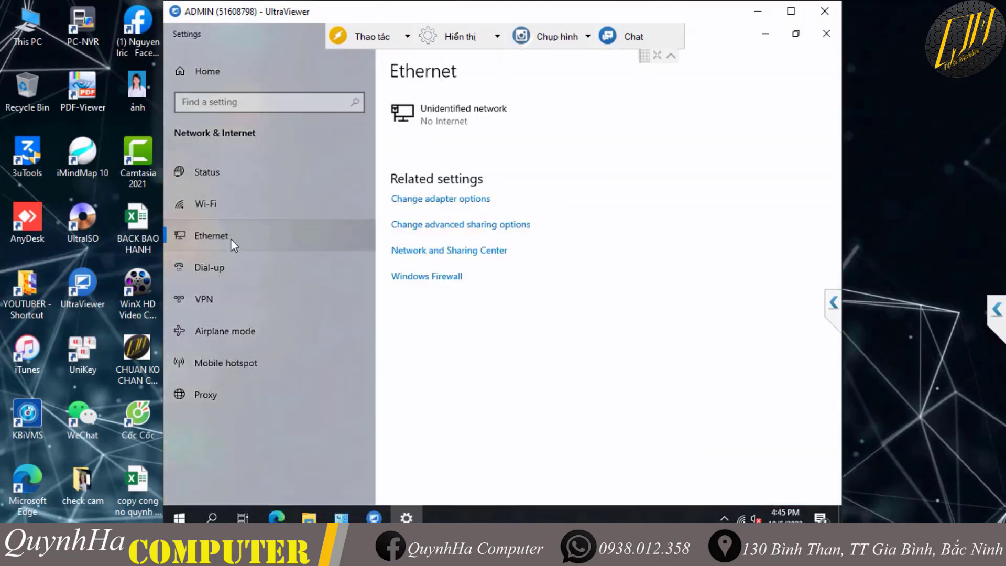
left_click(425, 227)
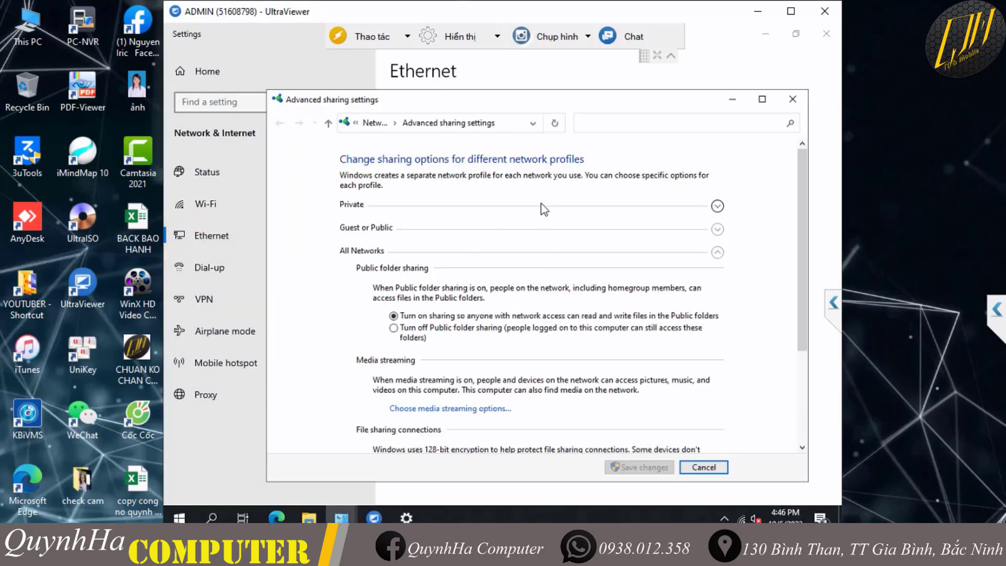
Step: Review the Private and Guest or Public sharing options, turn off password protected sharing for All Networks, save, and close Settings
left_click(717, 206)
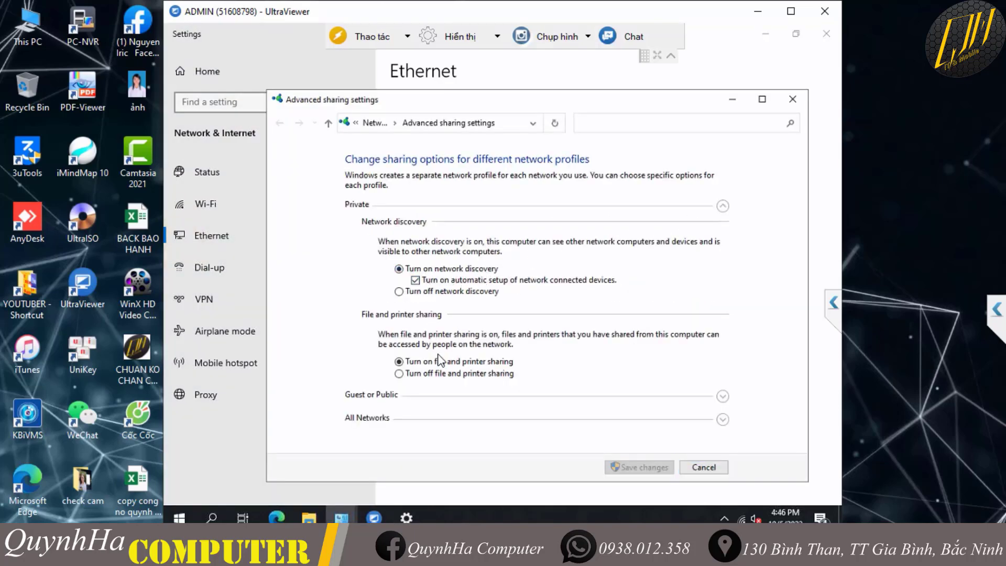
left_click(414, 396)
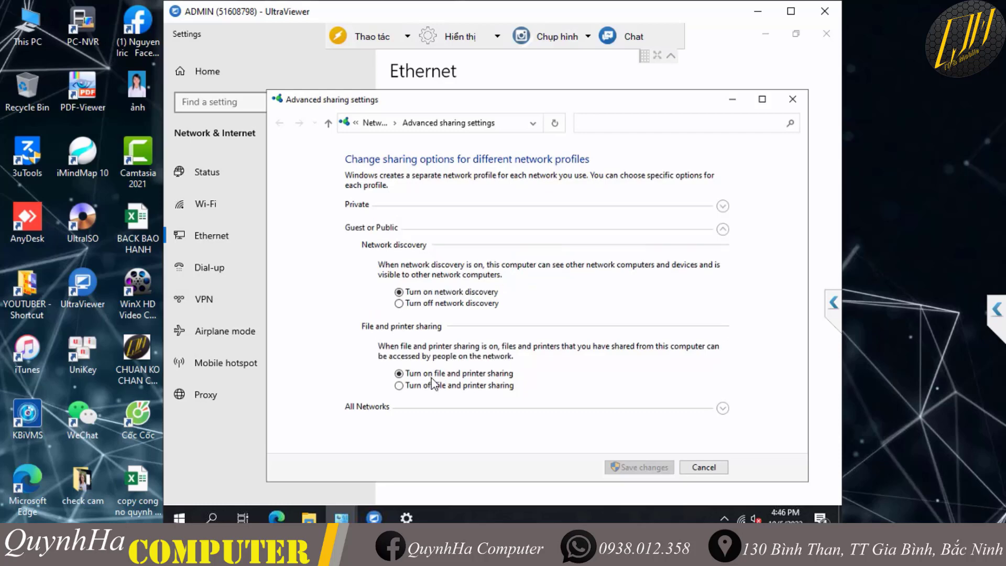
left_click(428, 411)
scroll(617, 312, "down", 3)
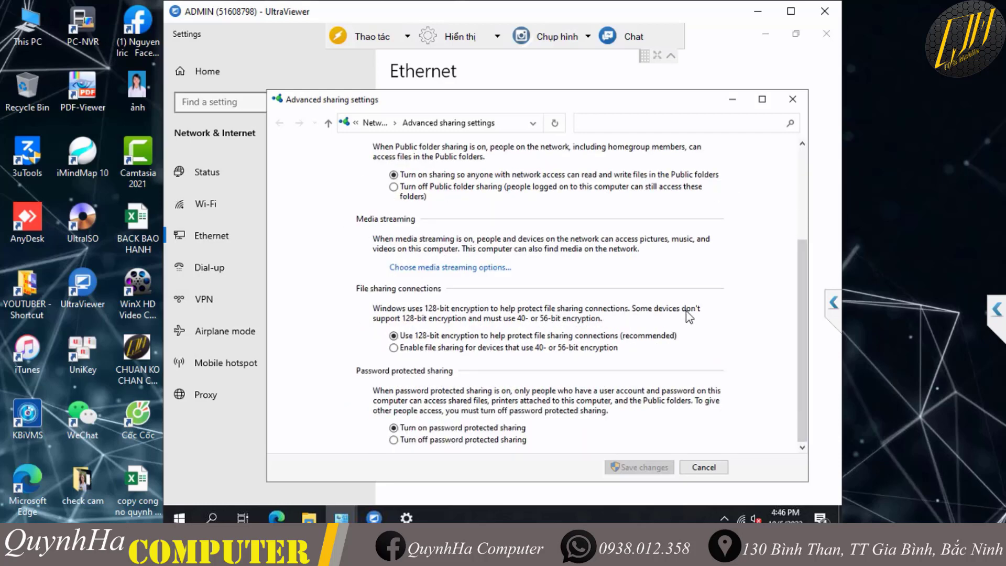
left_click(396, 441)
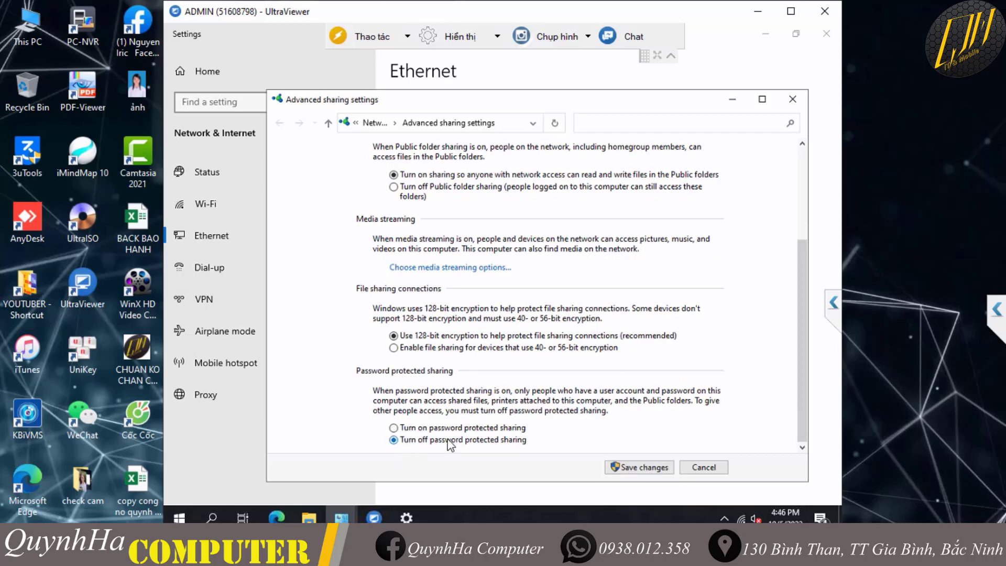
left_click(645, 466)
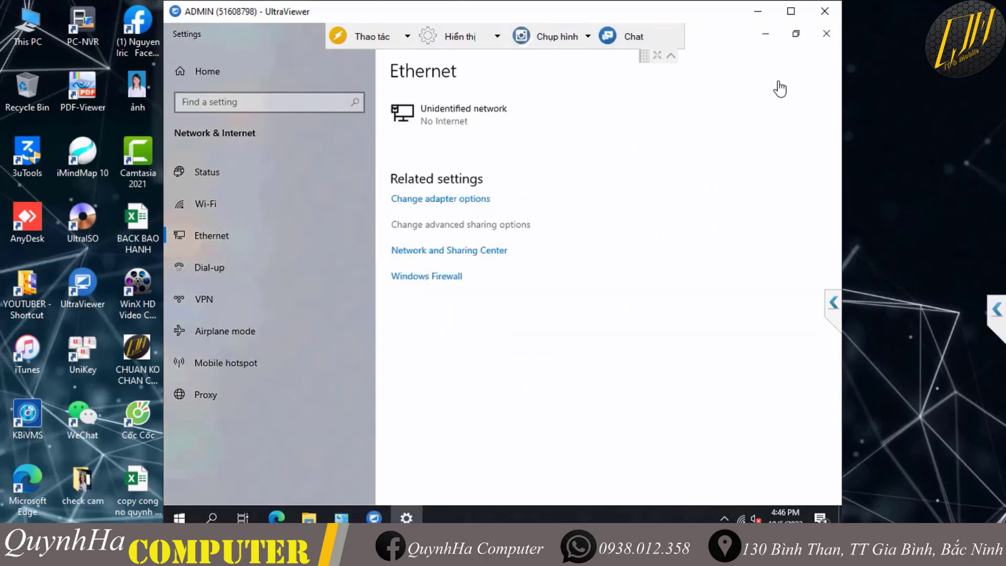
left_click(827, 33)
right_click(498, 137)
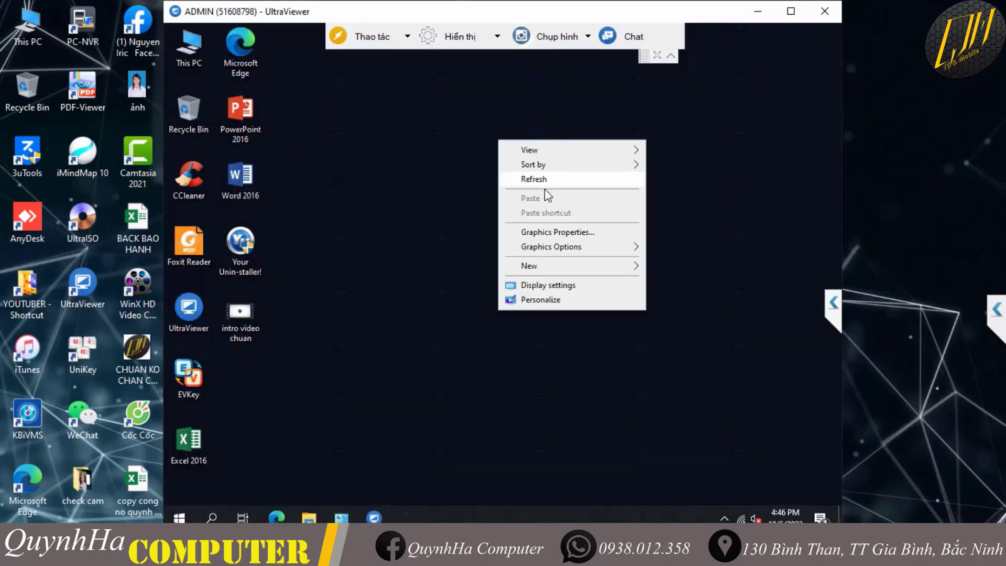
left_click(557, 187)
right_click(466, 152)
left_click(508, 194)
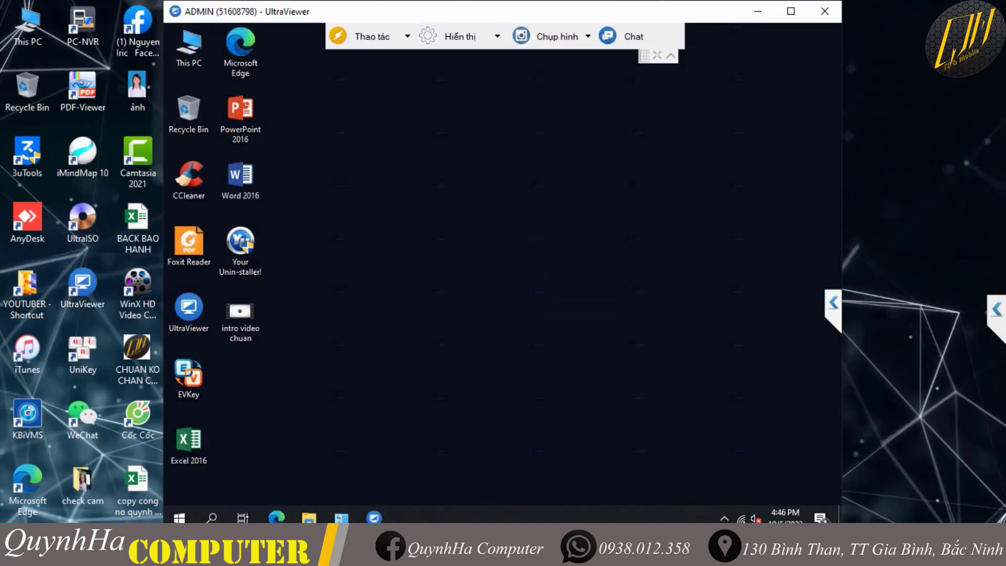
Step: Search the remote computer for printer, open Printers & scanners, and start adding a printer or scanner
left_click(217, 516)
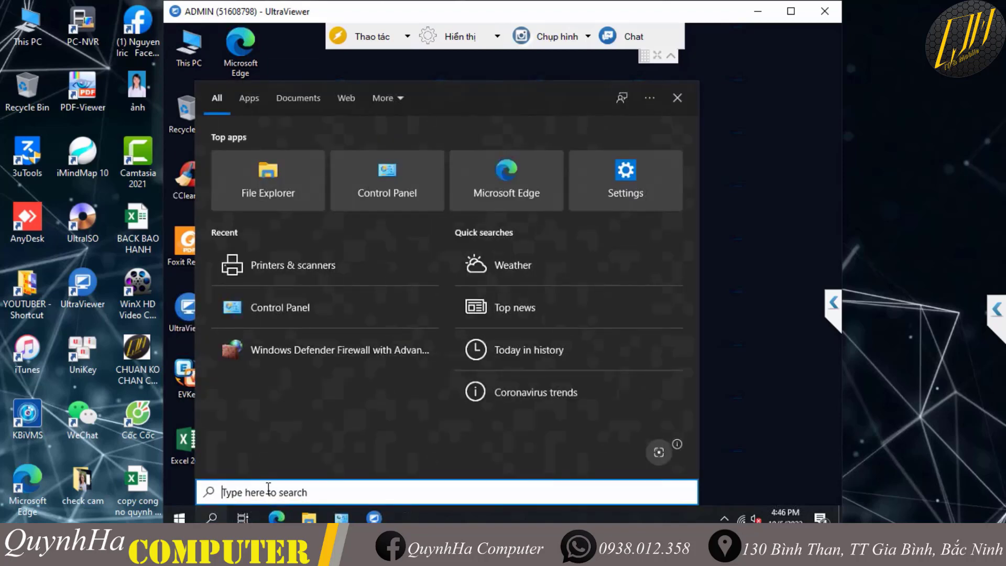
type("printer")
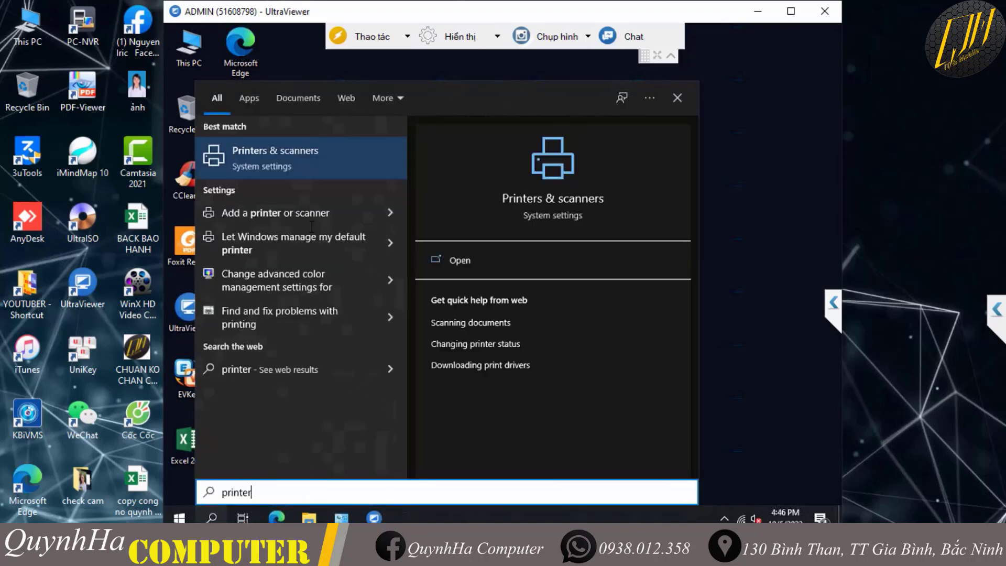
left_click(294, 155)
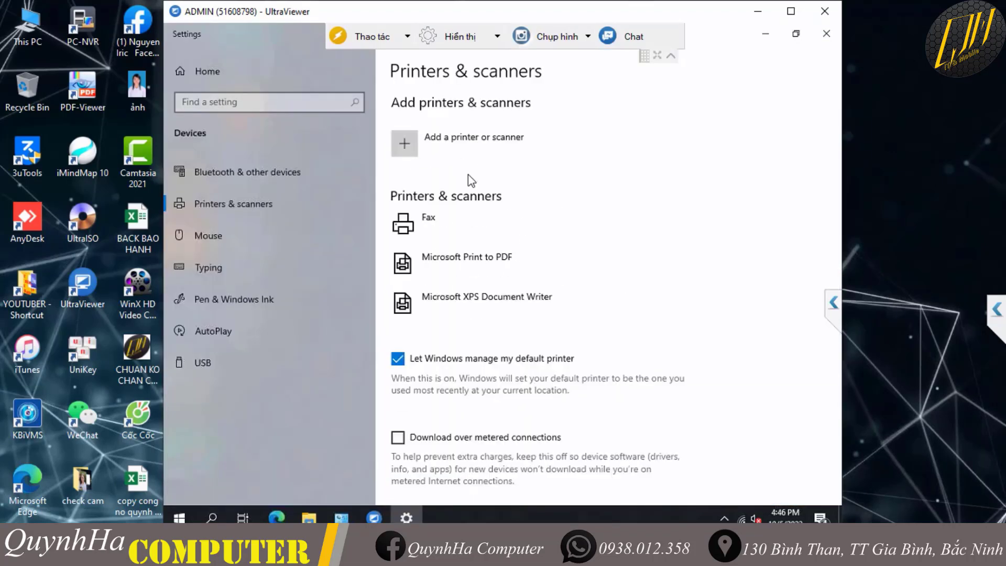
left_click(407, 142)
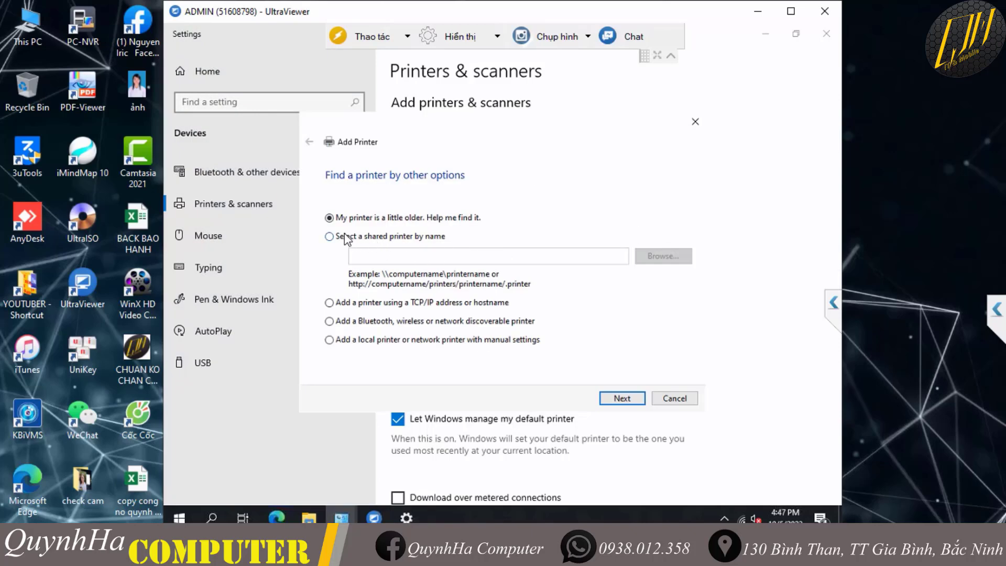
Step: Choose to add a shared printer by name and pick the Canon LBP2900 shared by network computer ABC
left_click(357, 238)
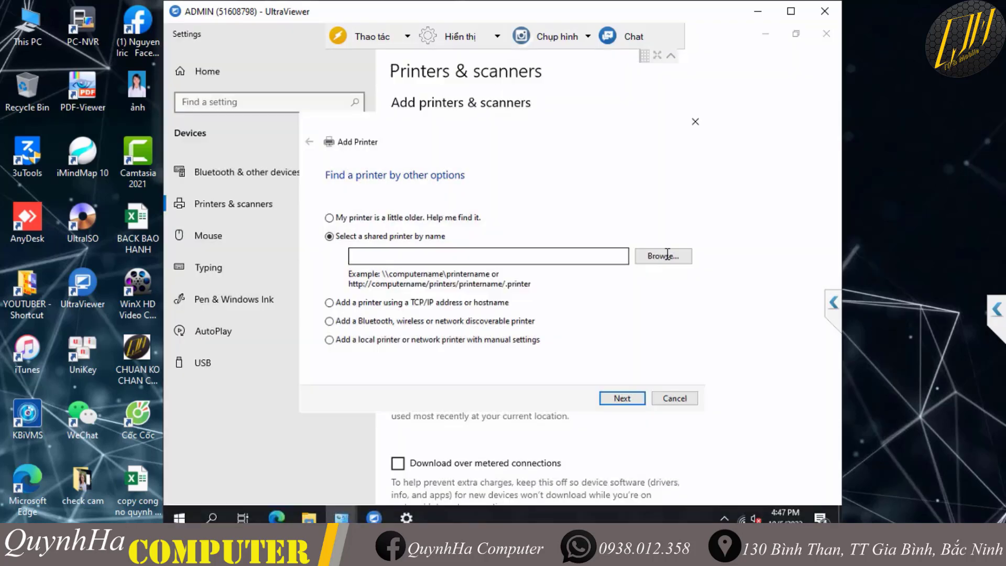
left_click(666, 255)
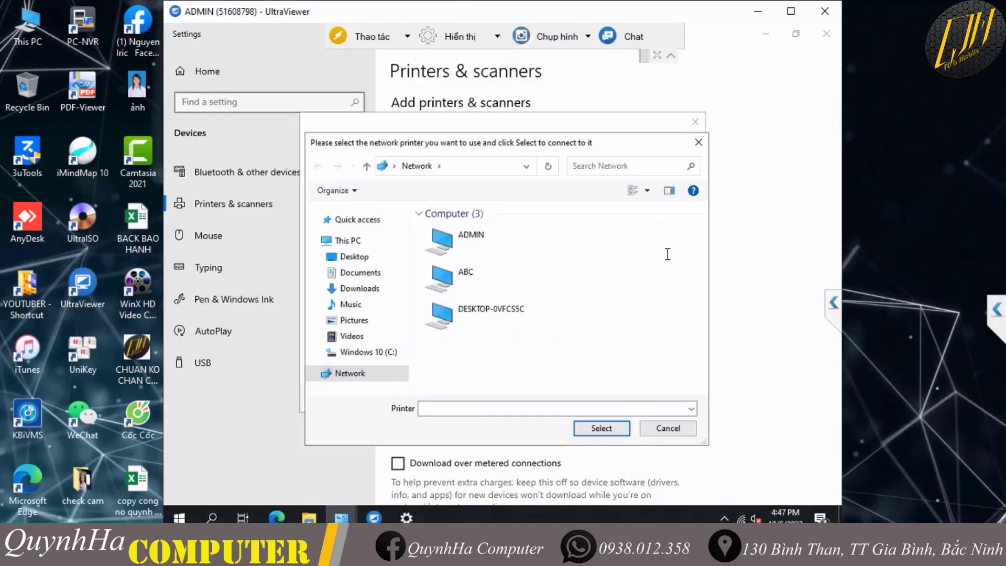
double_click(492, 278)
left_click(480, 225)
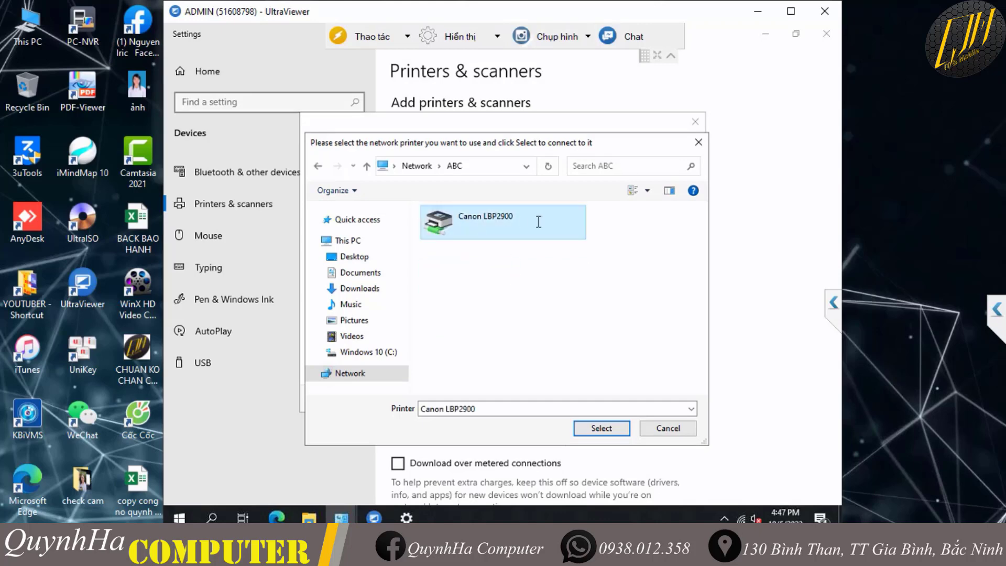
left_click(613, 426)
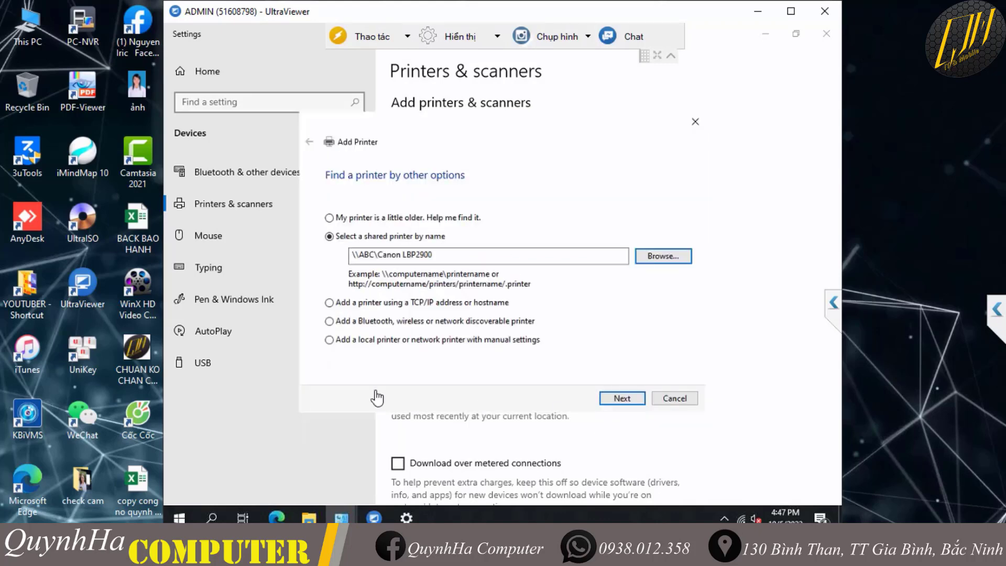
Step: Install the selected shared printer on the remote computer and finish the Add Printer wizard
left_click(621, 399)
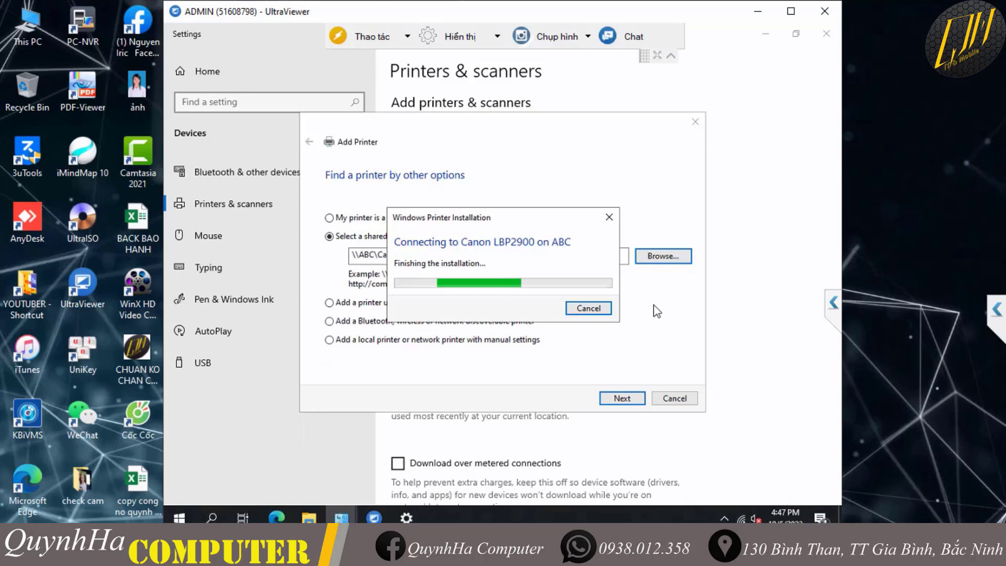
left_click(622, 398)
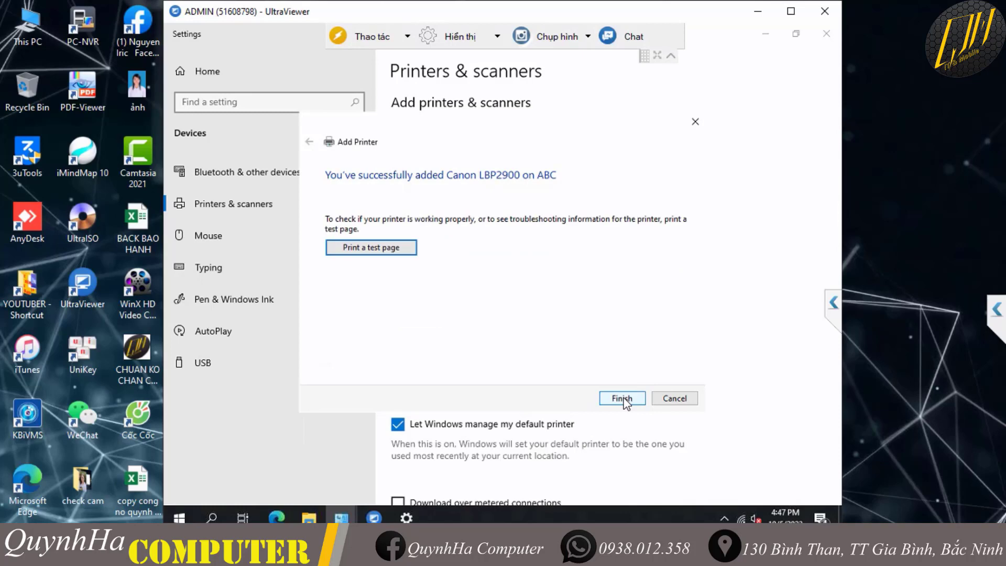
left_click(622, 399)
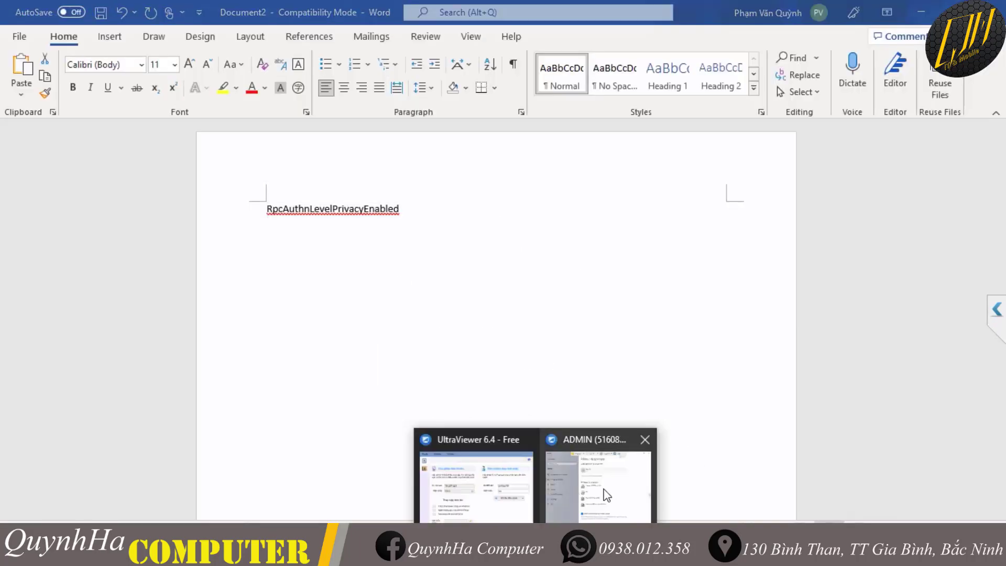
Step: Switch back to the UltraViewer remote session window and show the remote computer's desktop
left_click(603, 495)
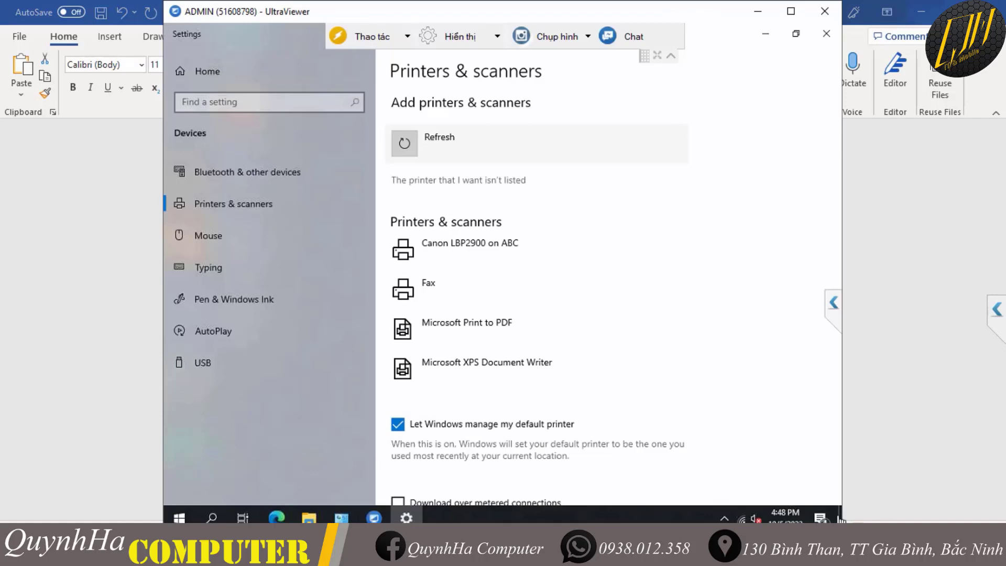
left_click(820, 516)
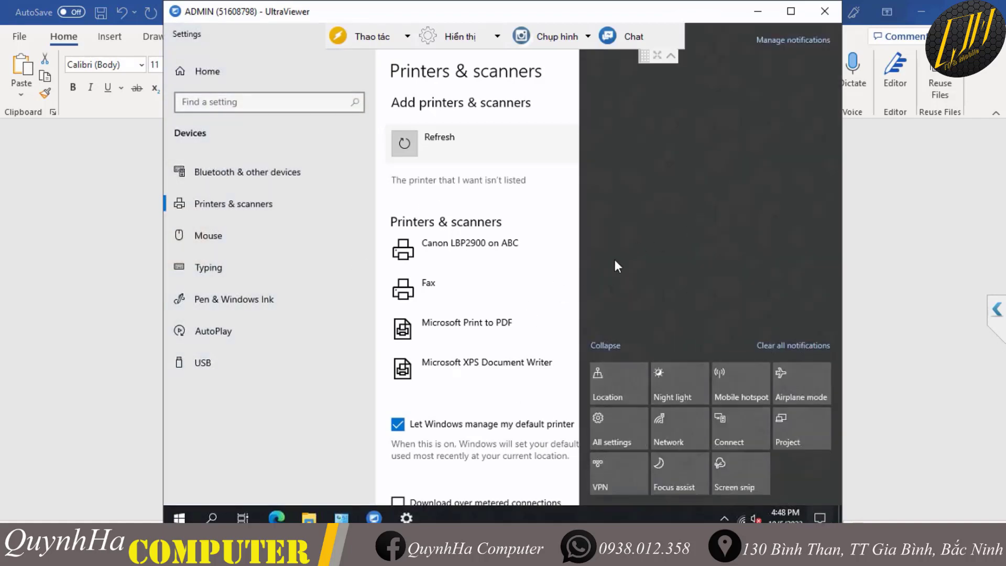
left_click(468, 521)
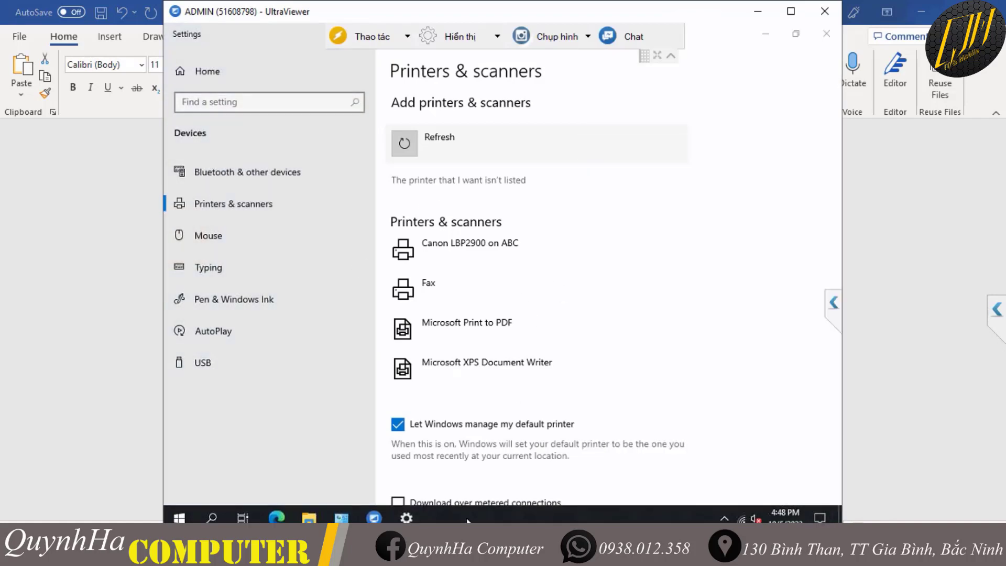
key("super+d")
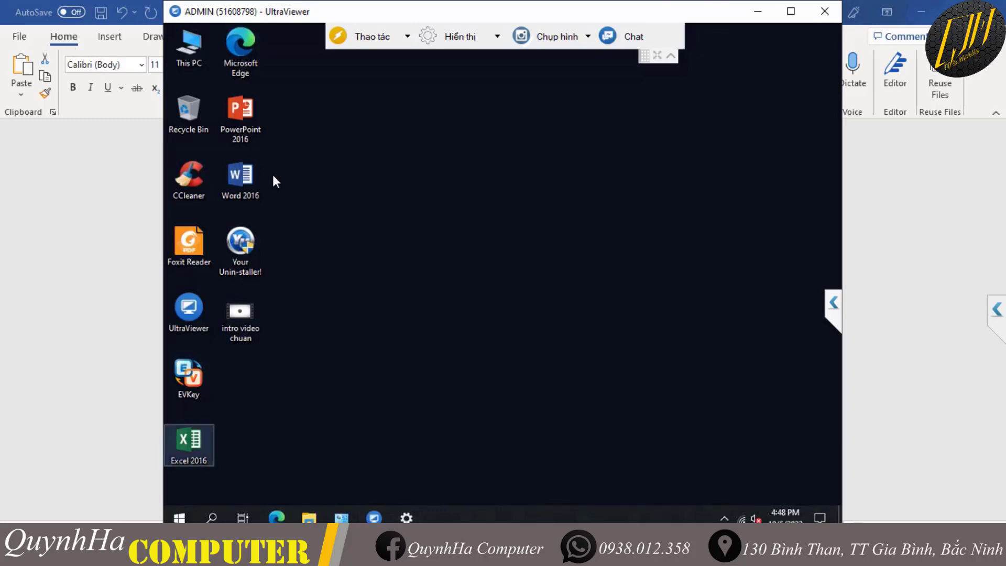
Step: Open Word 2016 on the remote computer, dismiss the Office activation wizard, and check the selected printer's status in the print settings
double_click(228, 178)
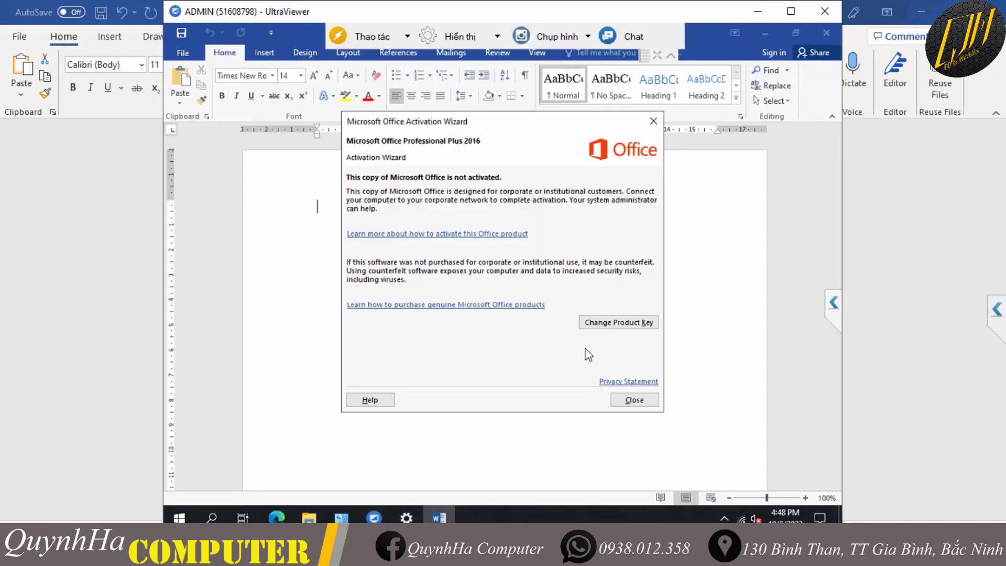
left_click(633, 400)
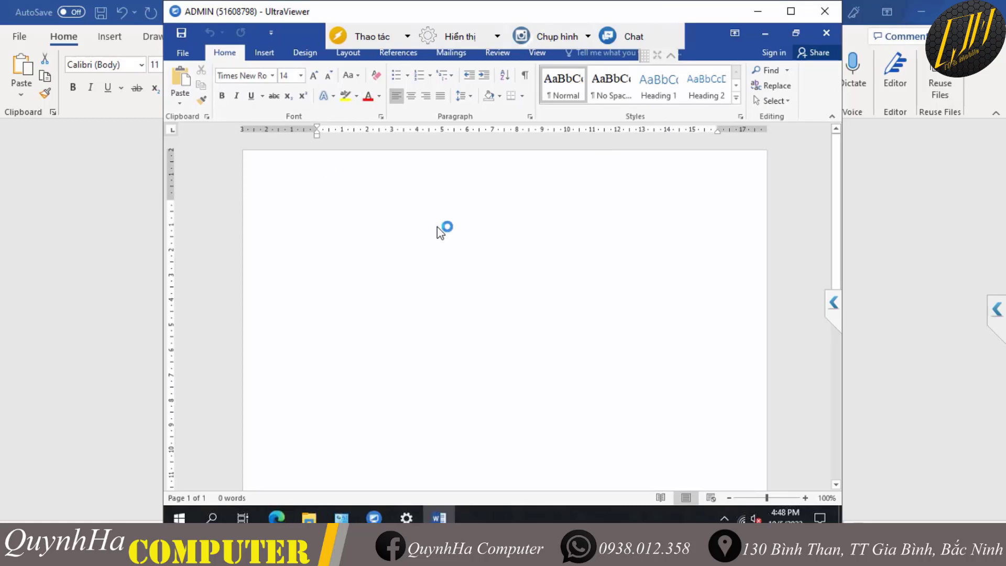
key("ctrl+p")
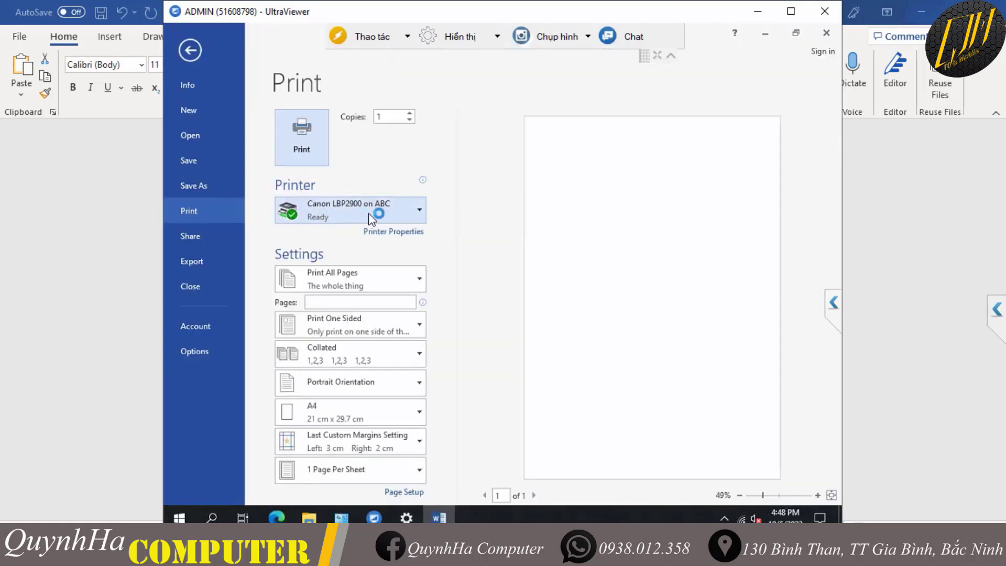
mouse_move(396, 219)
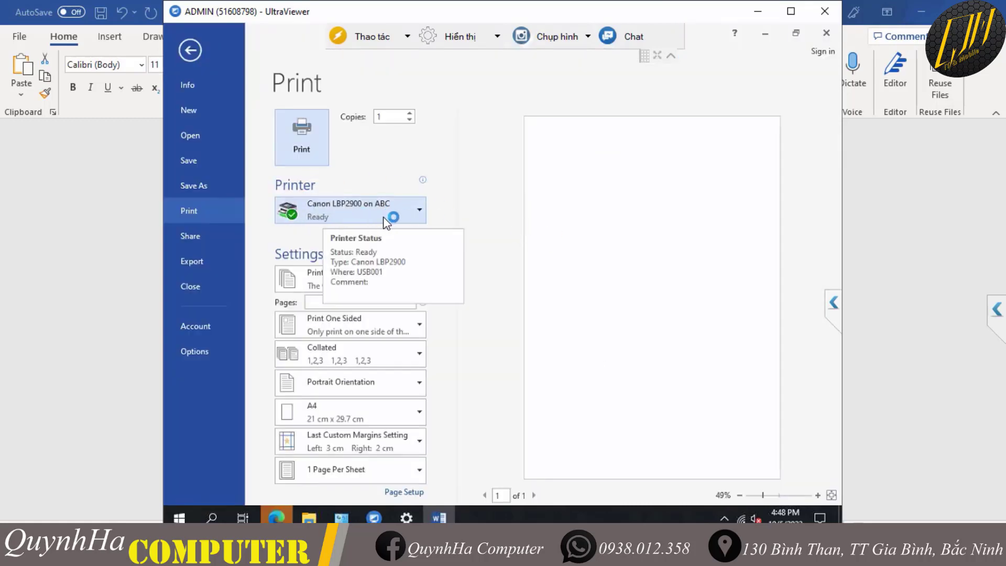